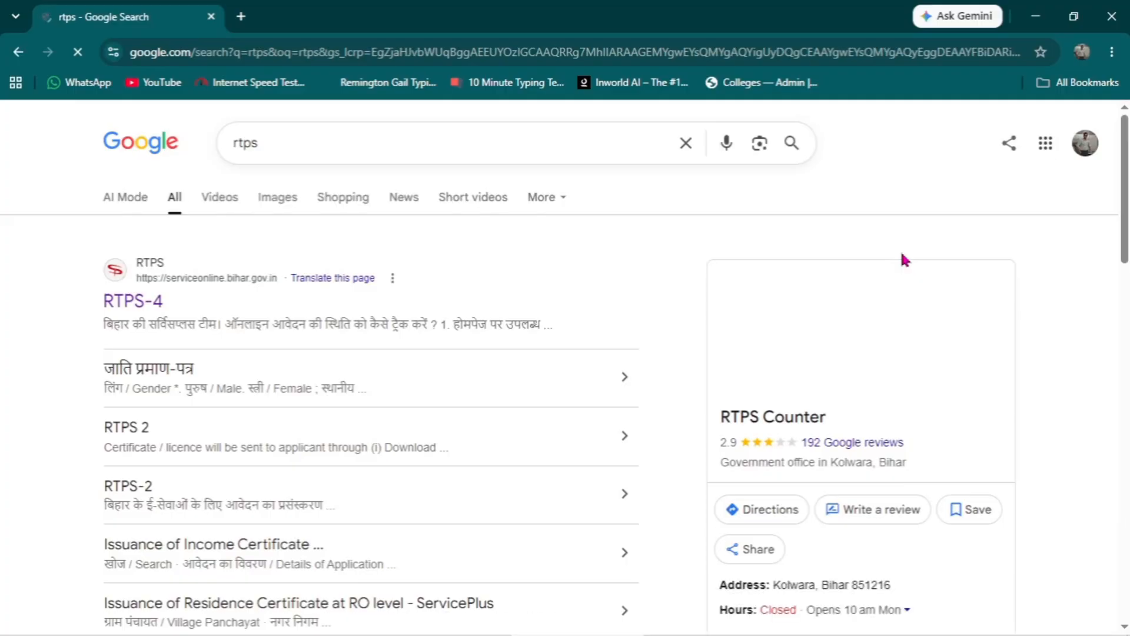
- Open the Bihar RTPS portal from the search results and start the Home Department's character certificate application (आचरण प्रमाण-पत्र के लिए आवेदन)
left_click(134, 302)
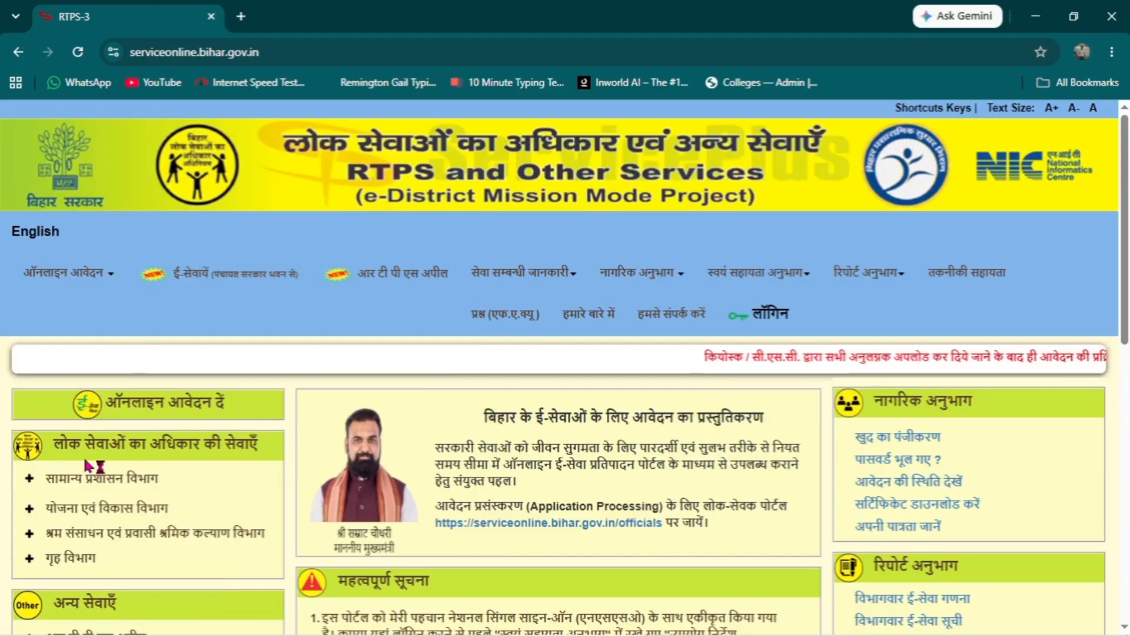
left_click(69, 562)
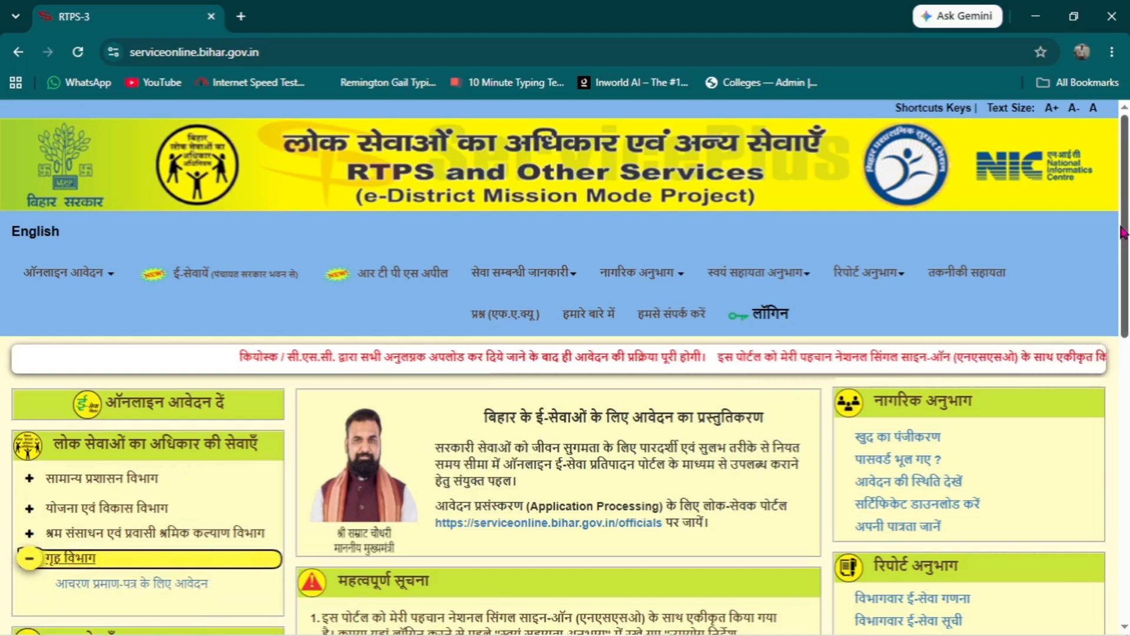
scroll(322, 521, "down", 1)
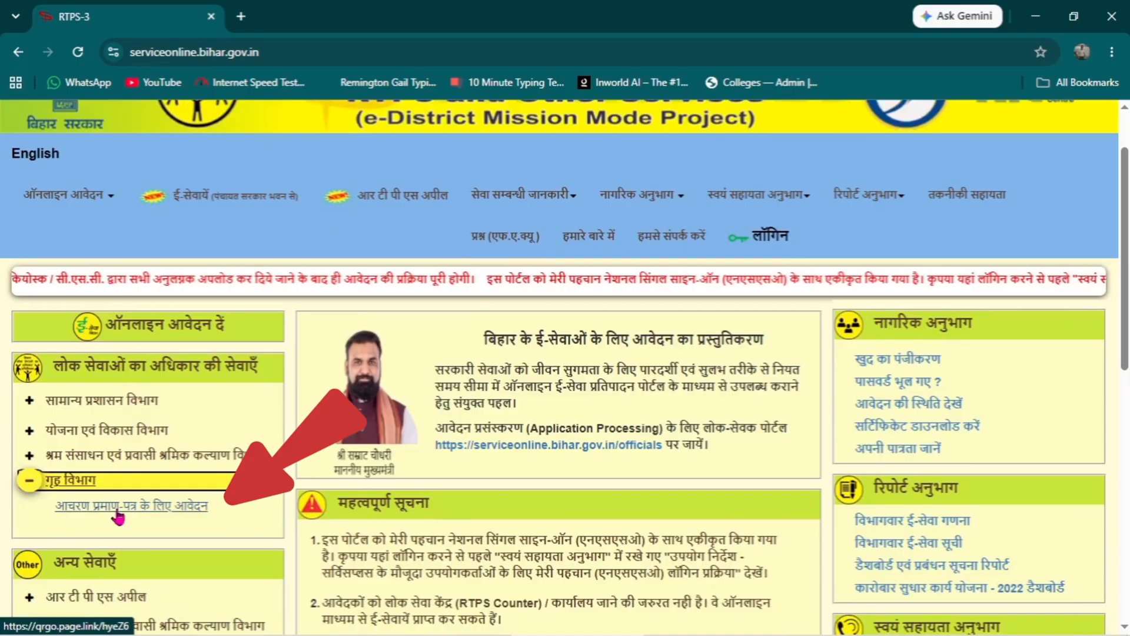
left_click(117, 511)
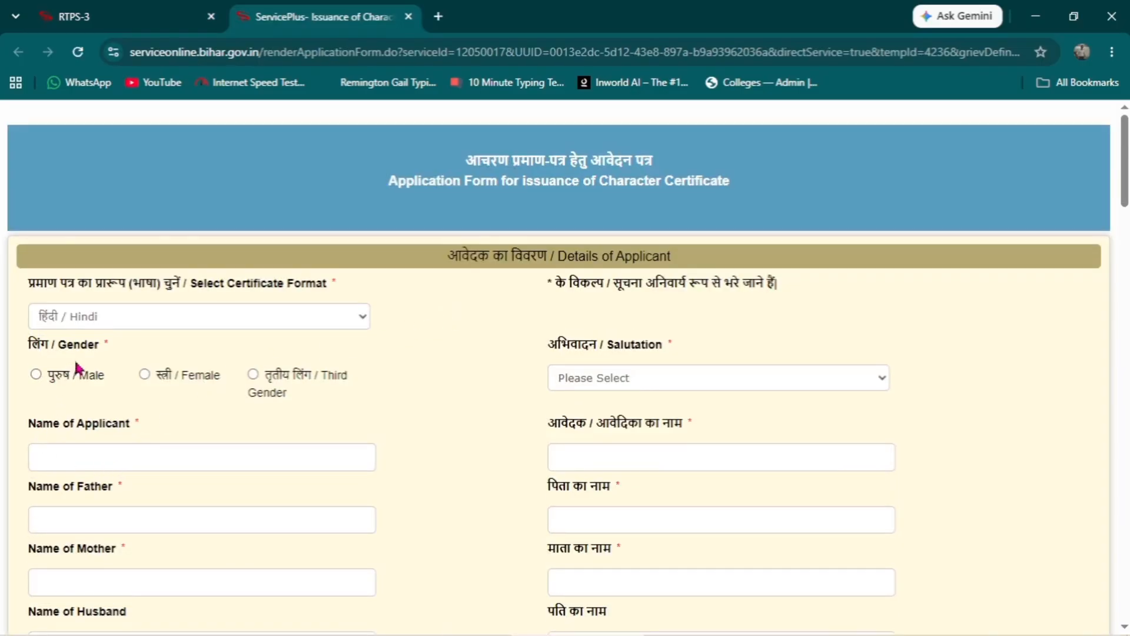
- Set the applicant's gender to Female and check the available salutation options
left_click(37, 375)
left_click(146, 374)
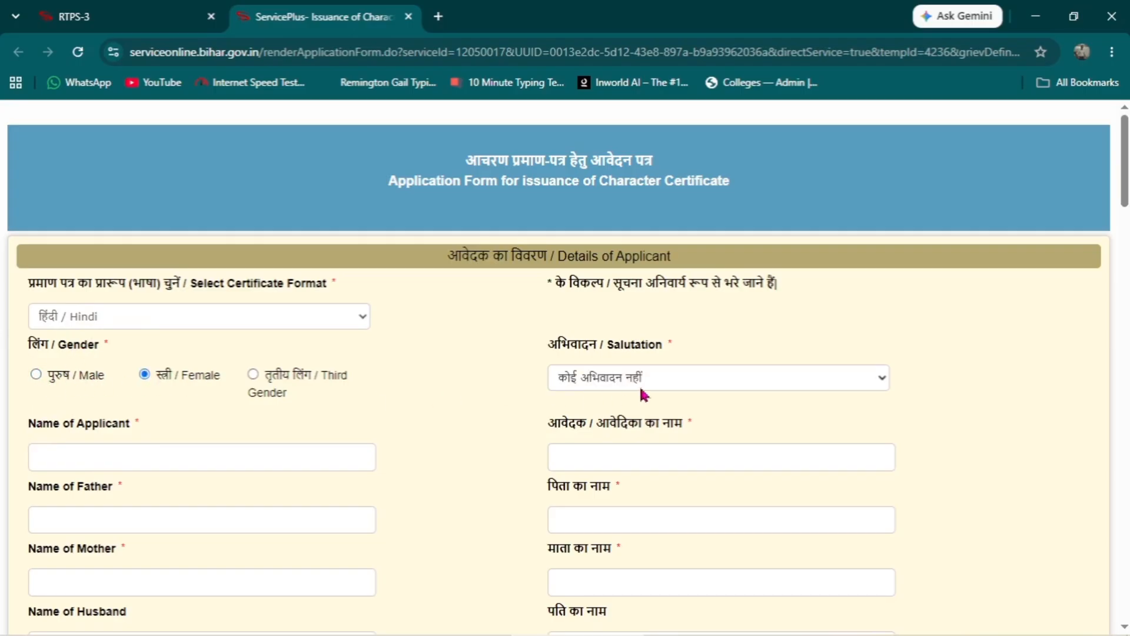
left_click(725, 374)
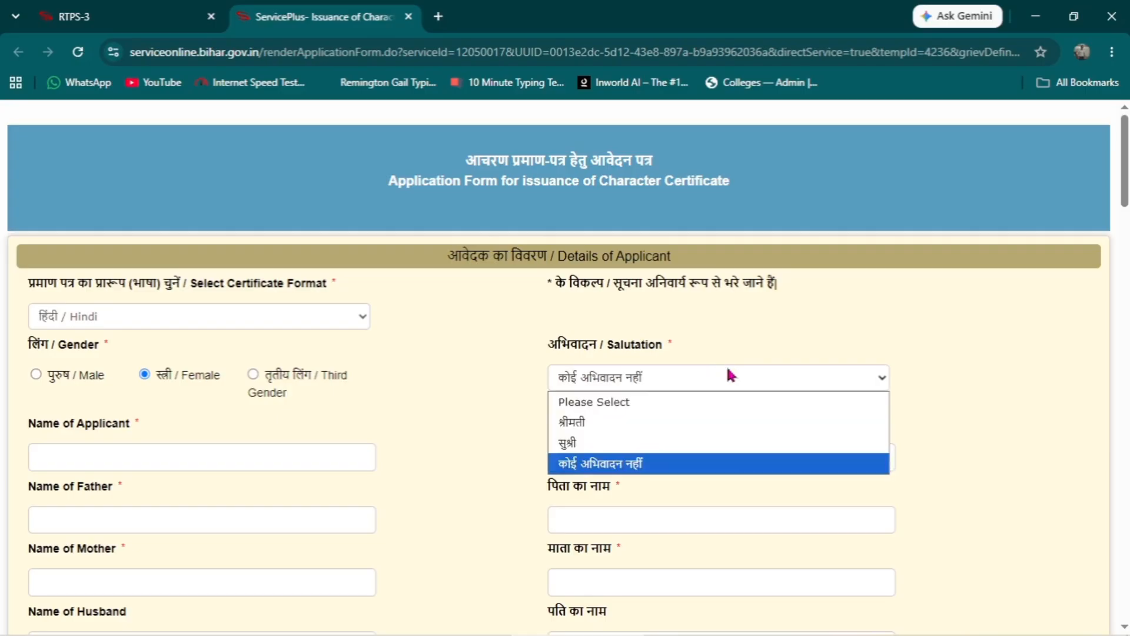
left_click(448, 383)
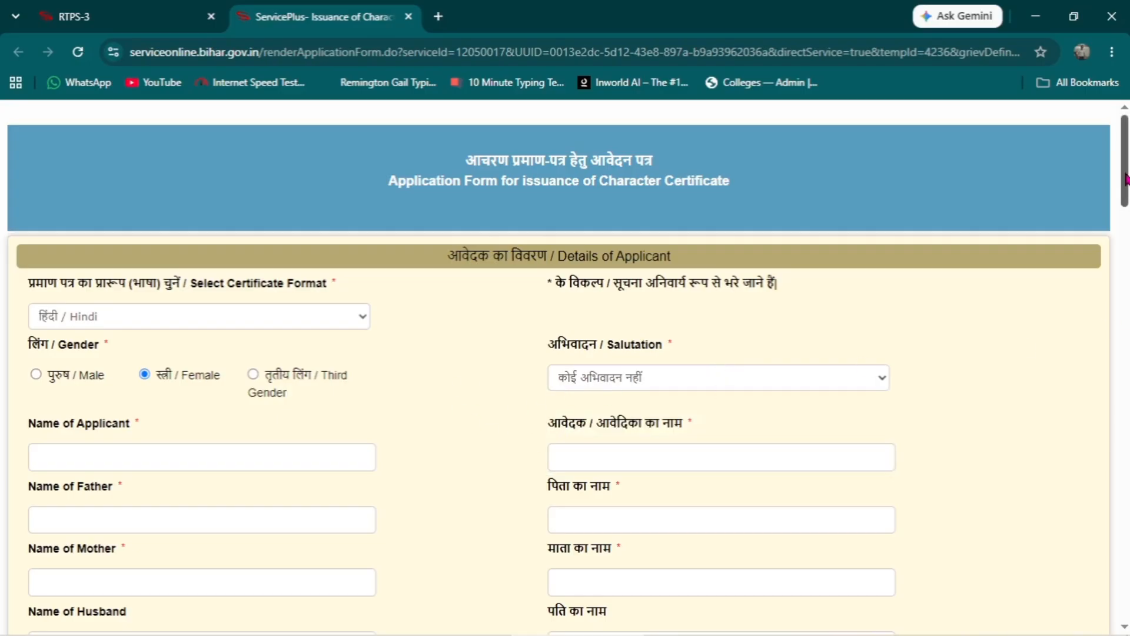
- Enter the applicant's full name in English in the applicant details
left_click_drag(1126, 176, 1126, 206)
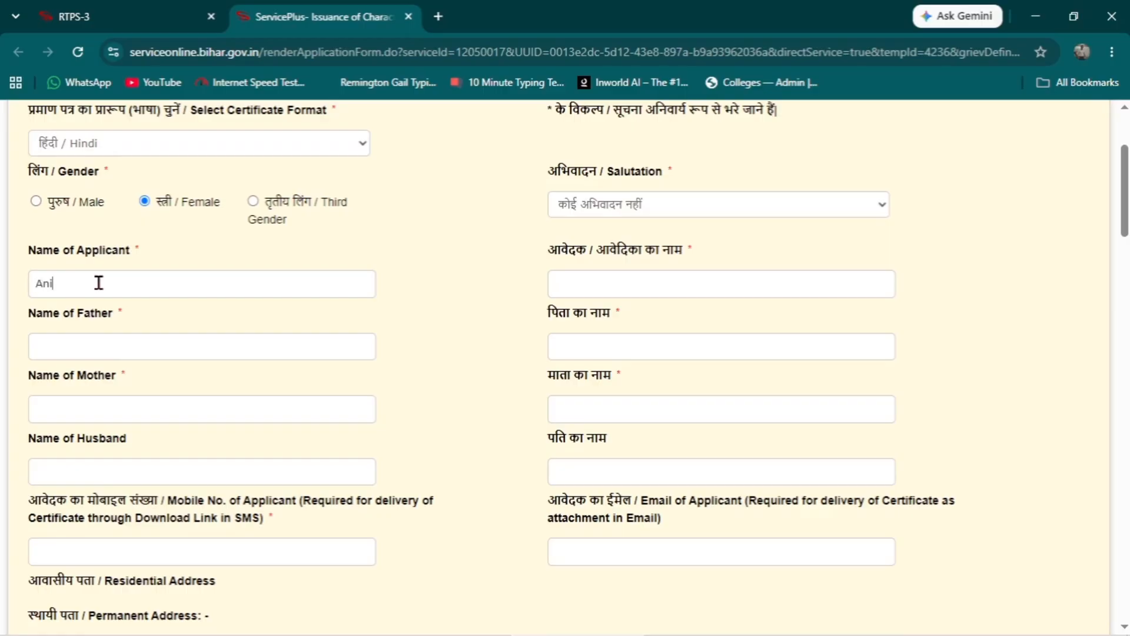
type("umar")
left_click(124, 292)
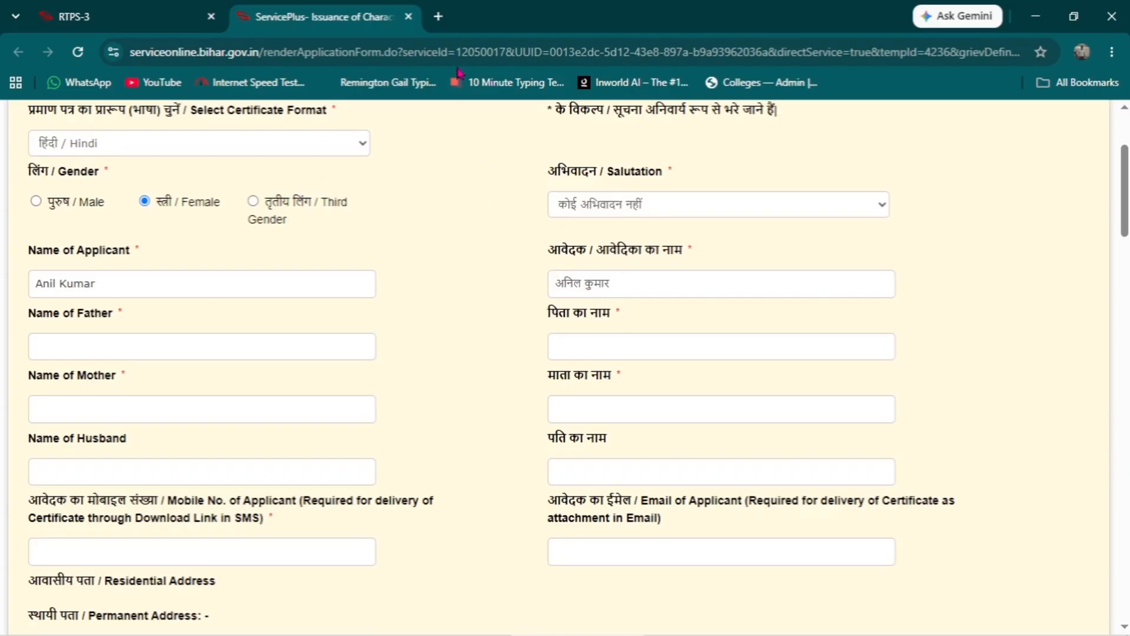
- Search Google for "eng to hin" separately, translate the applicant's first name into Hindi and copy the translation
left_click(443, 24)
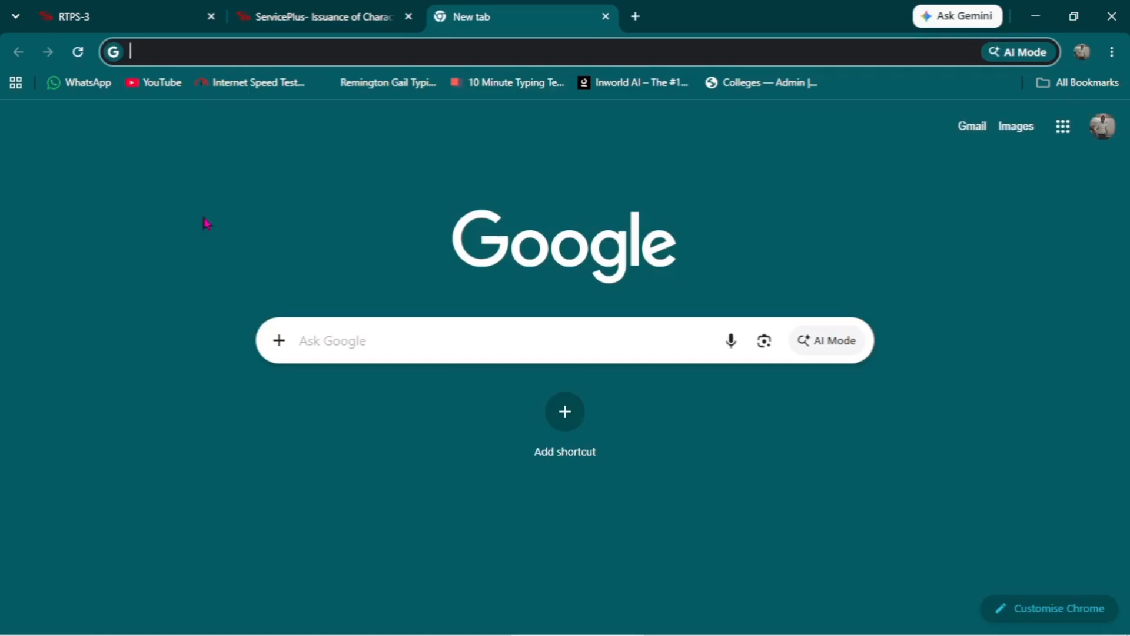
type("eng")
key("Return")
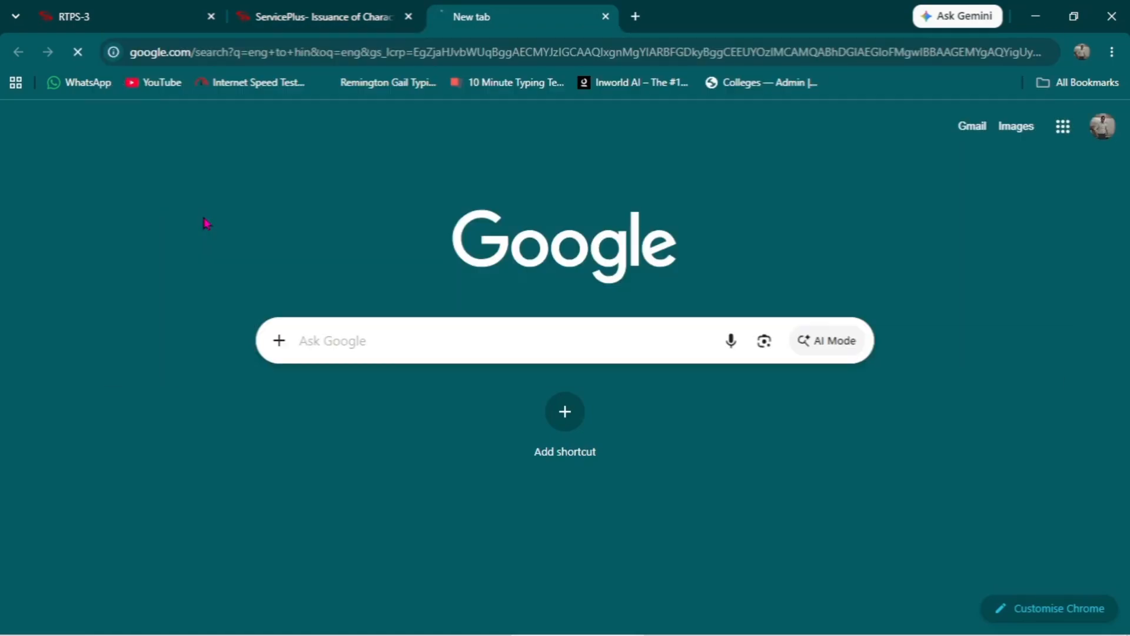
left_click(199, 321)
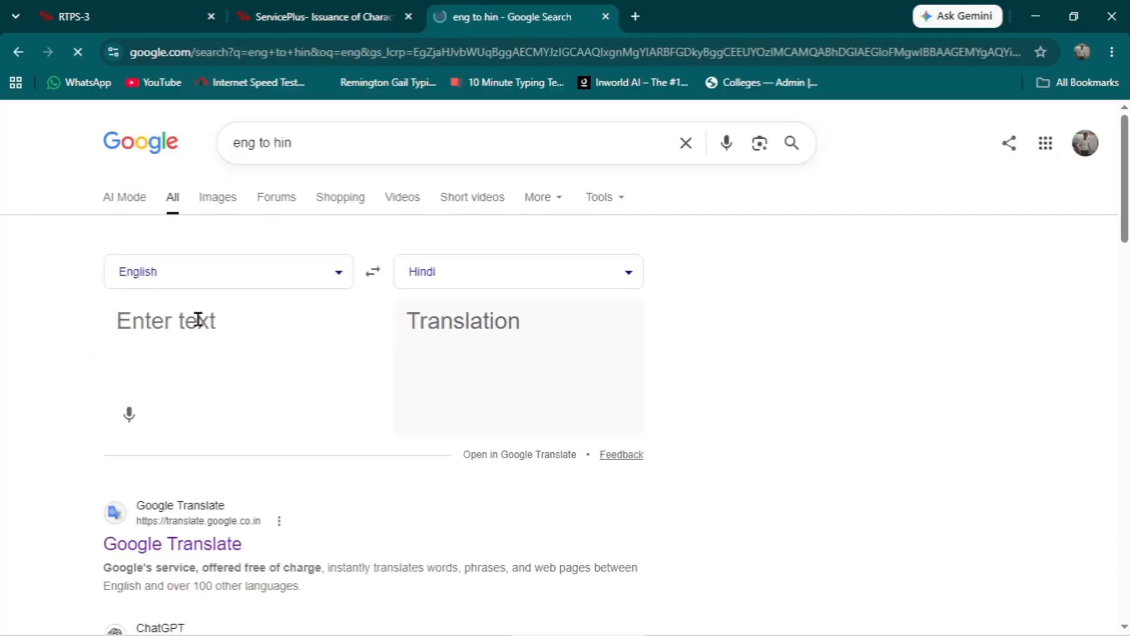
type("anil")
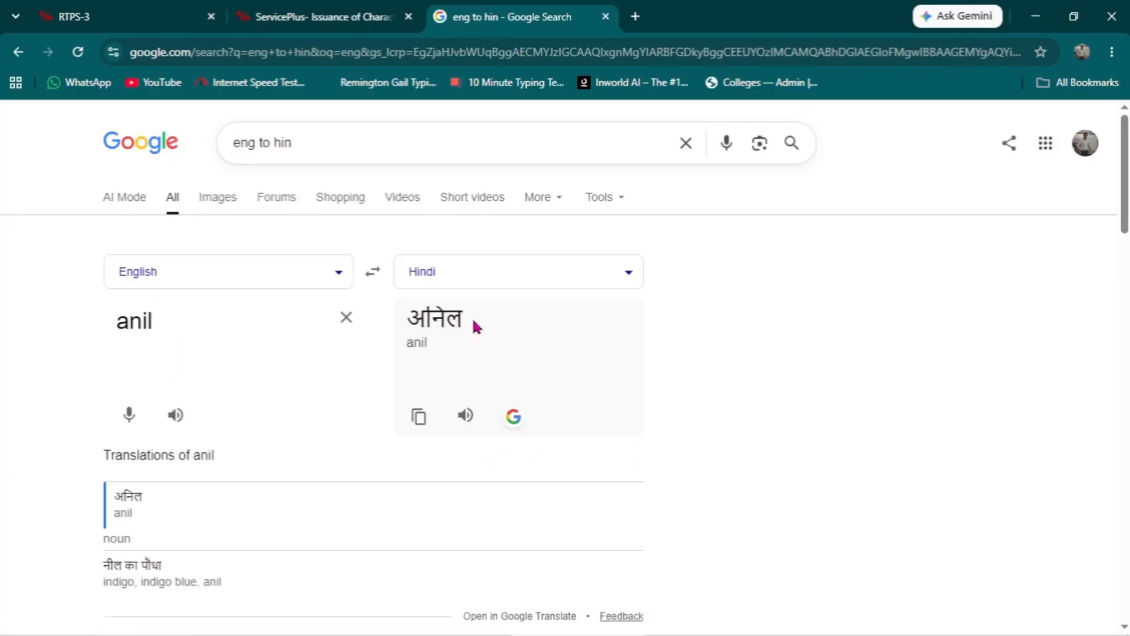
left_click_drag(474, 326, 408, 321)
left_click(418, 416)
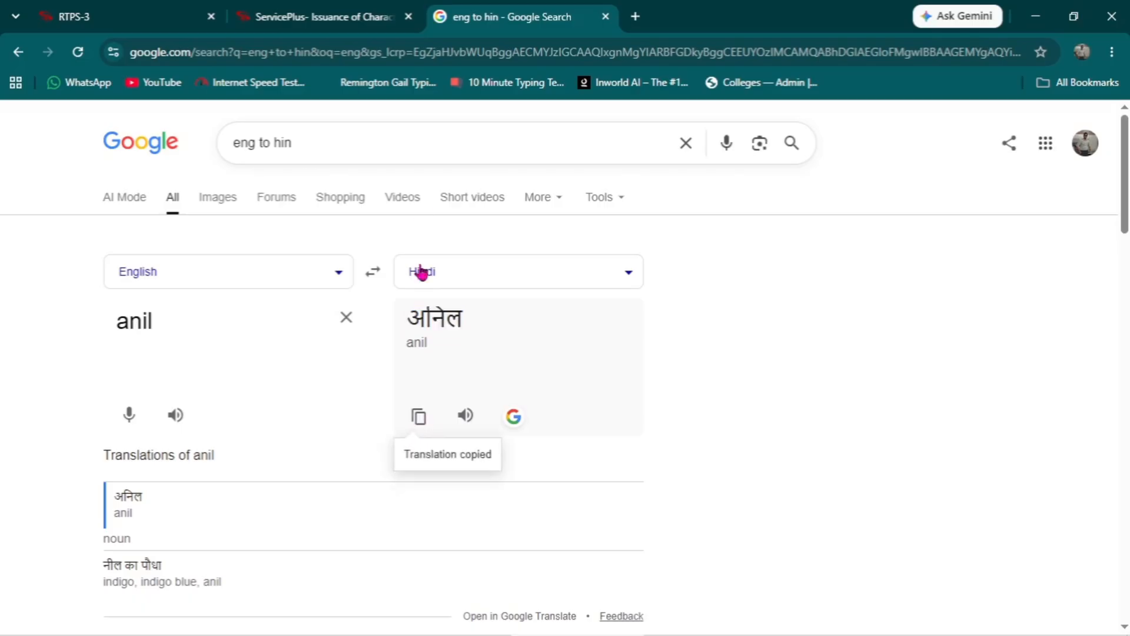
- Return to the application form and review the Hindi name field and the father's, mother's and husband's name fields
left_click(318, 16)
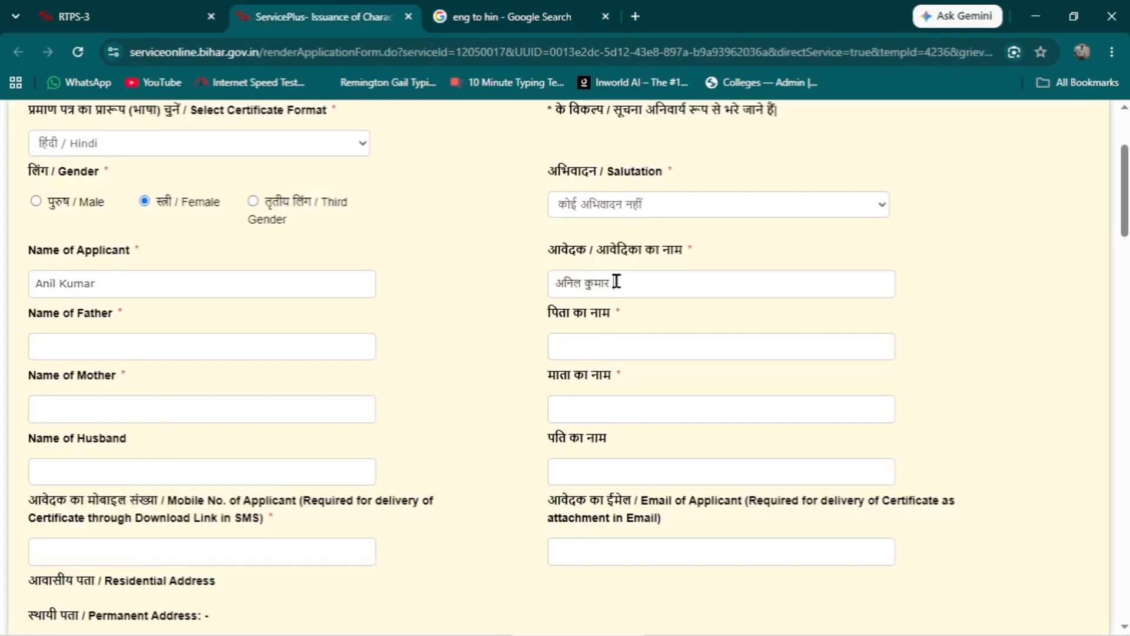
left_click_drag(616, 283, 583, 283)
left_click(596, 341)
left_click(151, 375)
left_click(62, 409)
left_click_drag(1127, 193, 1127, 251)
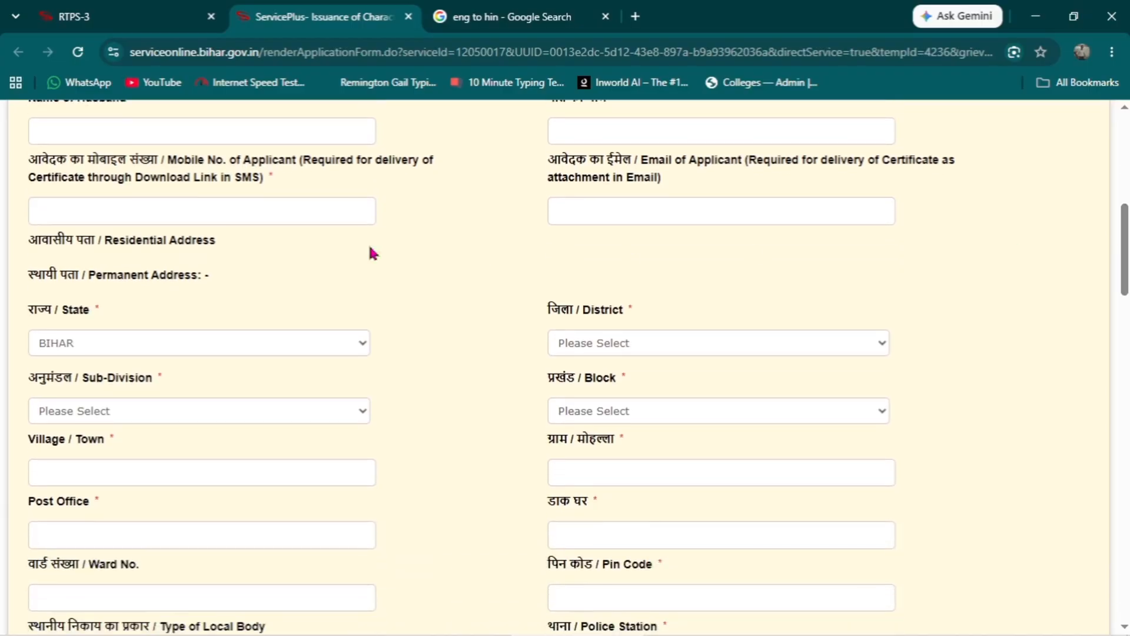
scroll(323, 281, "up", 3)
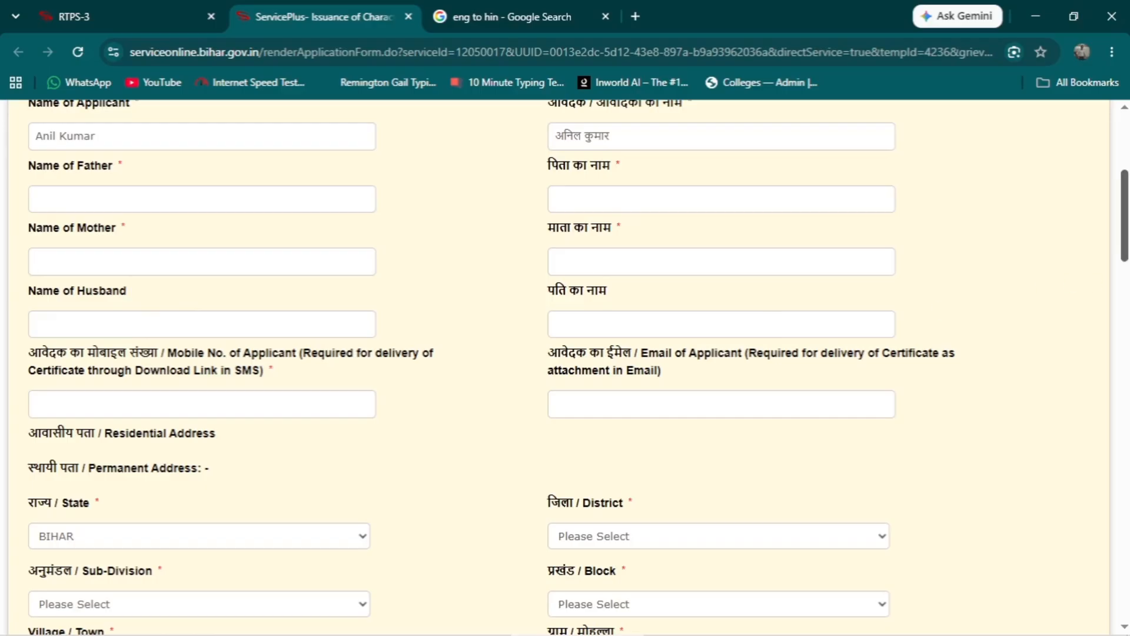
- Enter the applicant's mobile number and validate it with the OTP received
scroll(1126, 221, "down", 2)
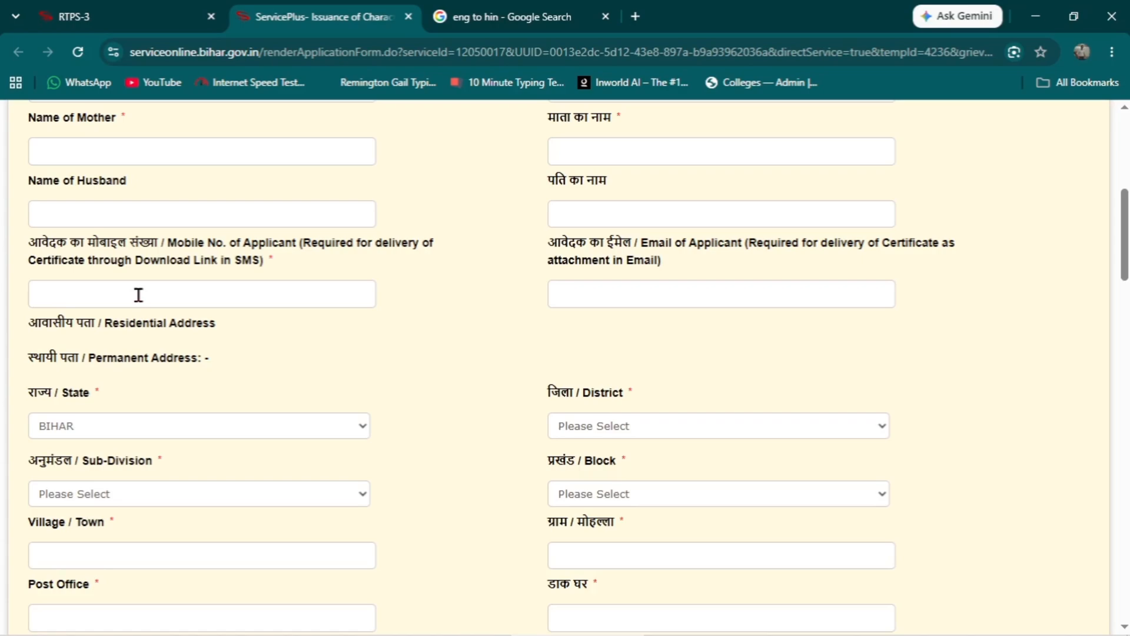
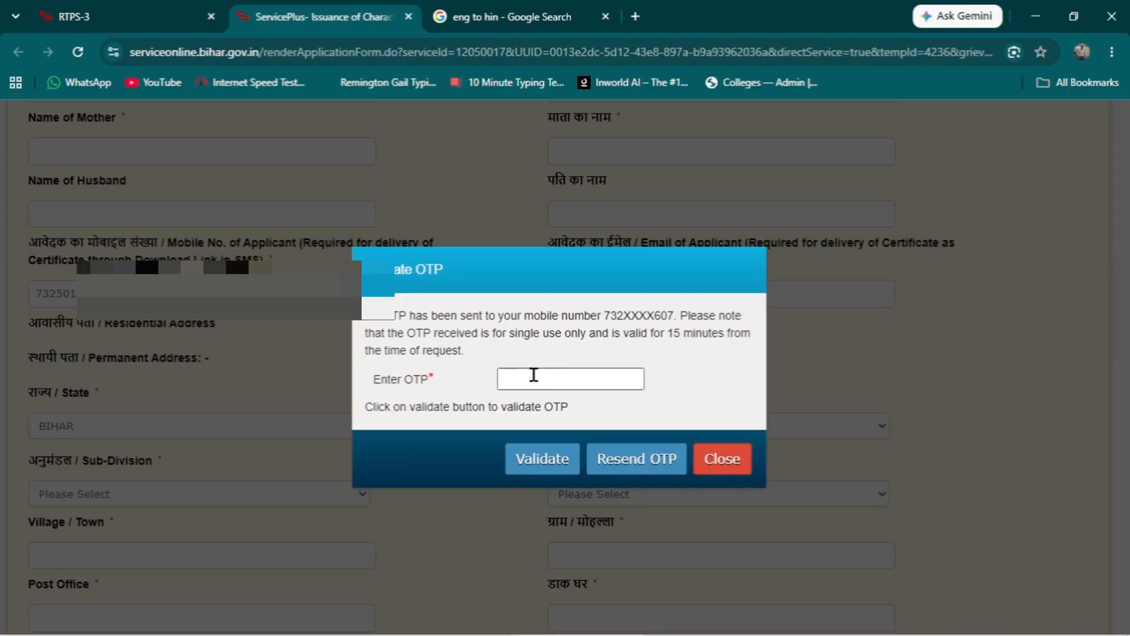
left_click(532, 377)
left_click(539, 465)
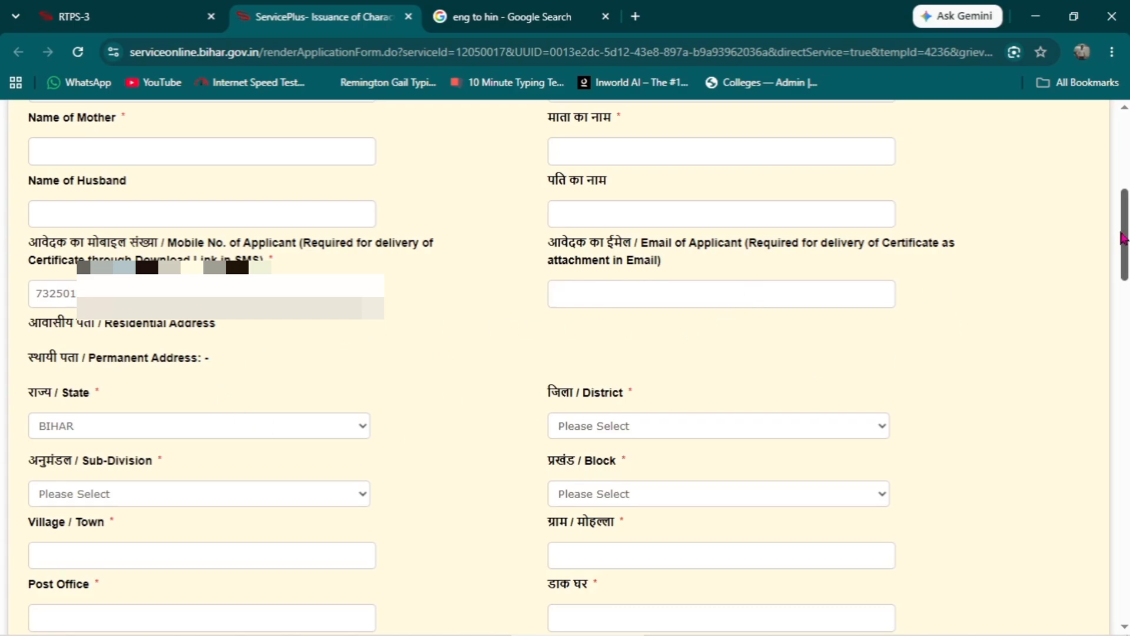
- Set the permanent address to district SITAMARHI, sub-division SITAMARHI SADAR and block SONBARSA
left_click_drag(1123, 236, 1128, 269)
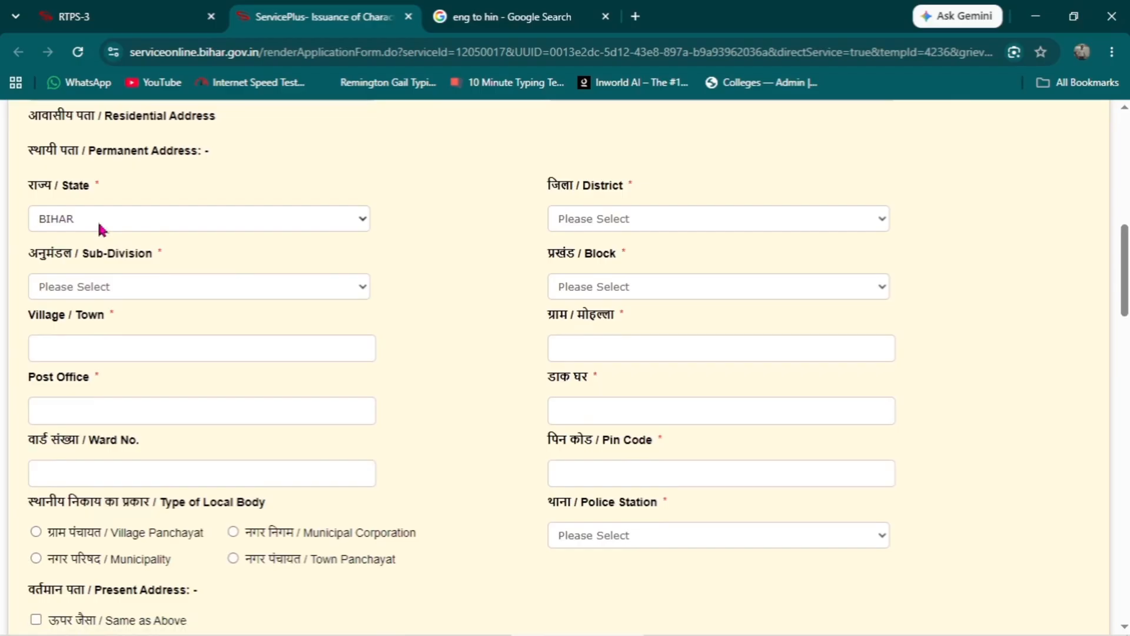
left_click(677, 219)
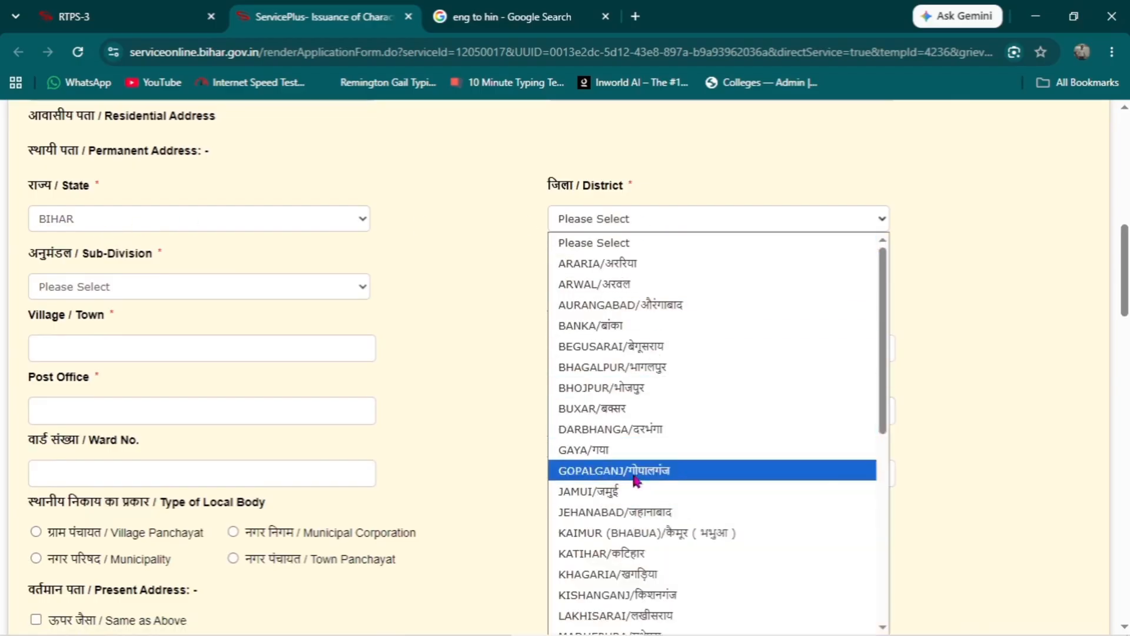
scroll(598, 585, "down", 6)
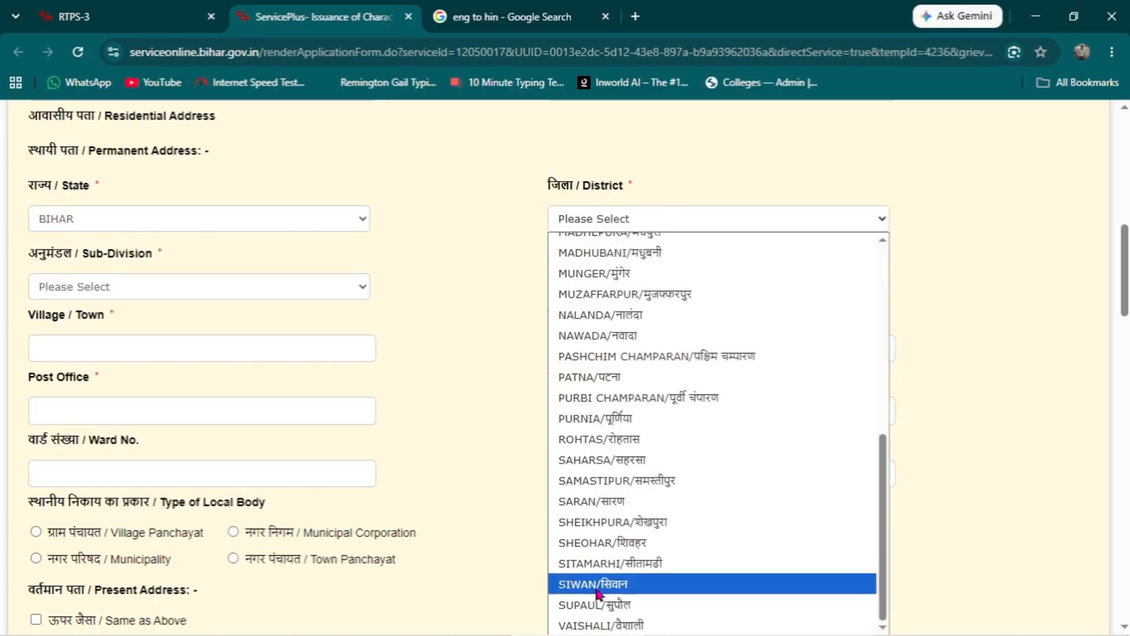
left_click(601, 564)
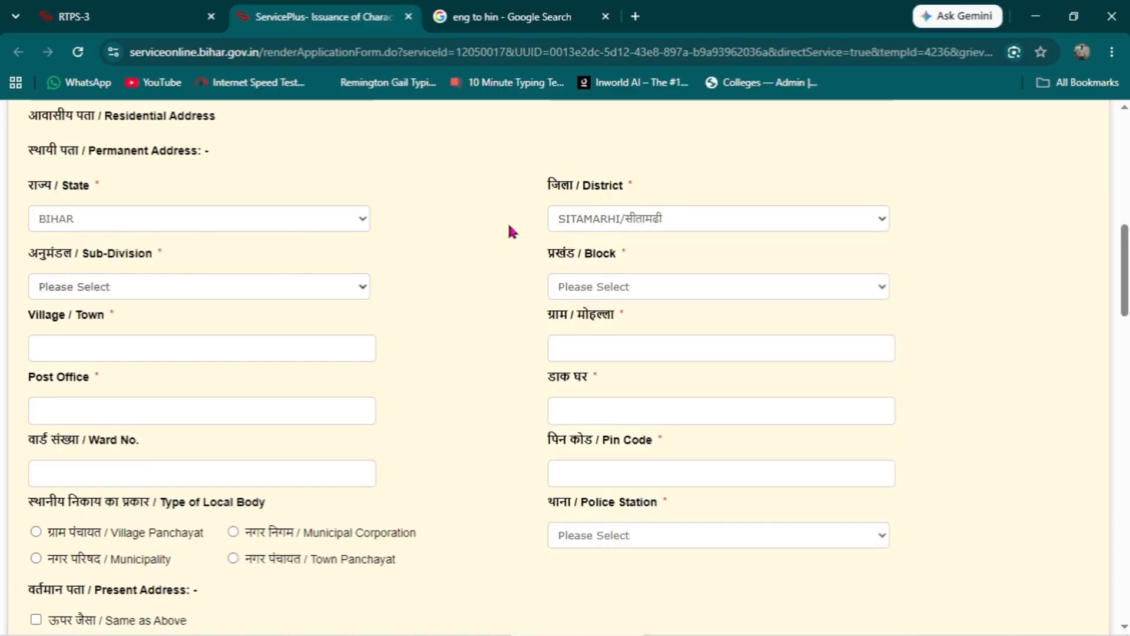
left_click(176, 287)
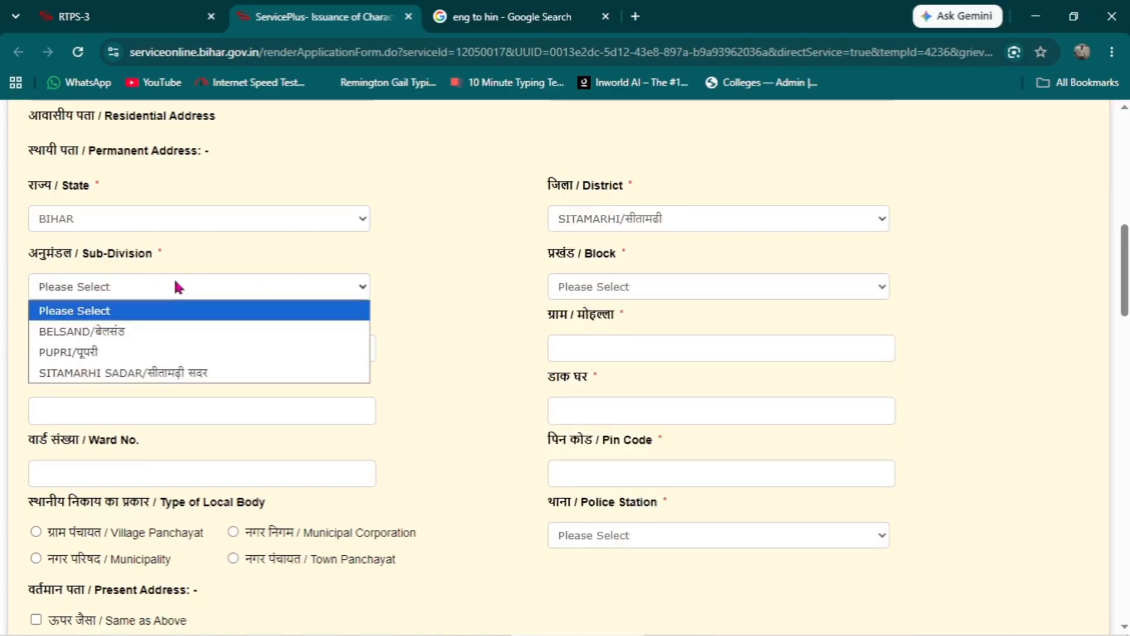
left_click(146, 375)
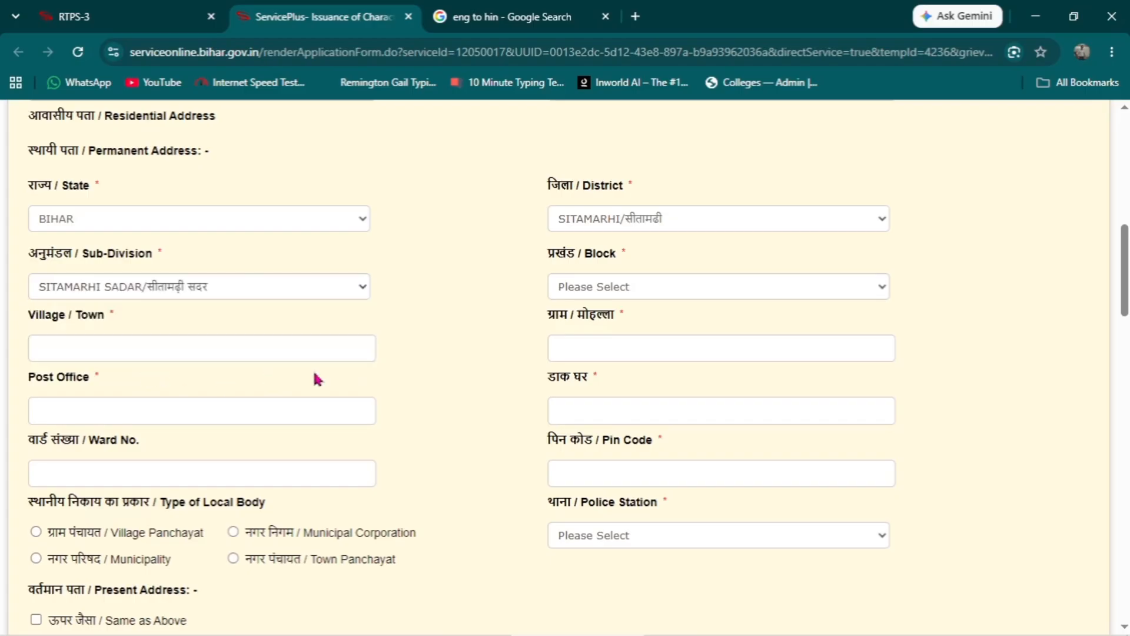
left_click(637, 293)
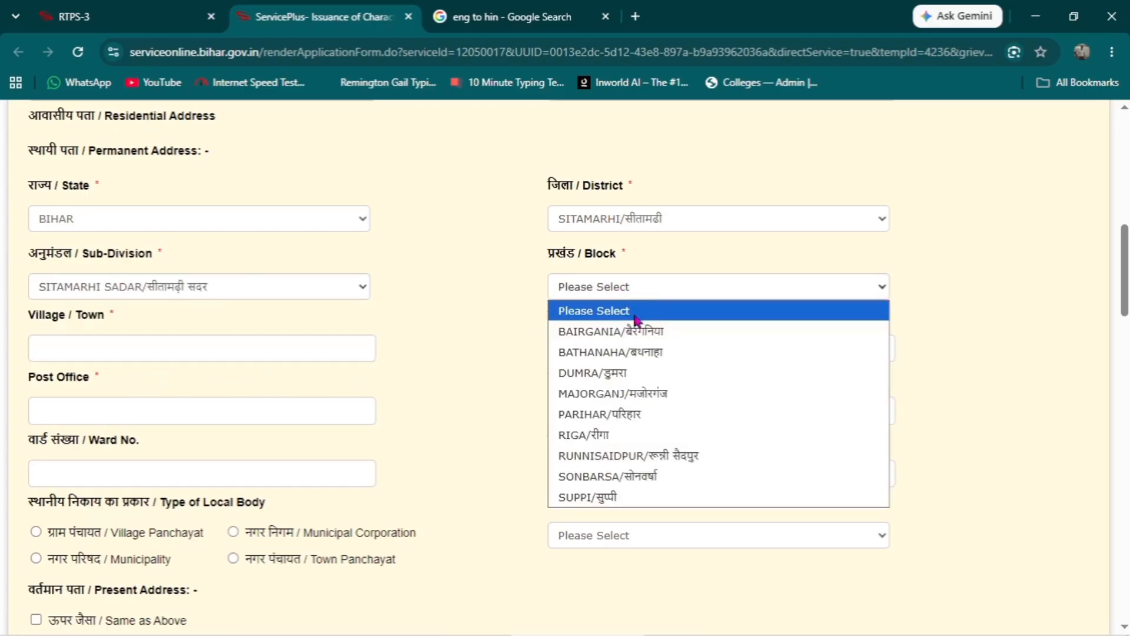
left_click(614, 476)
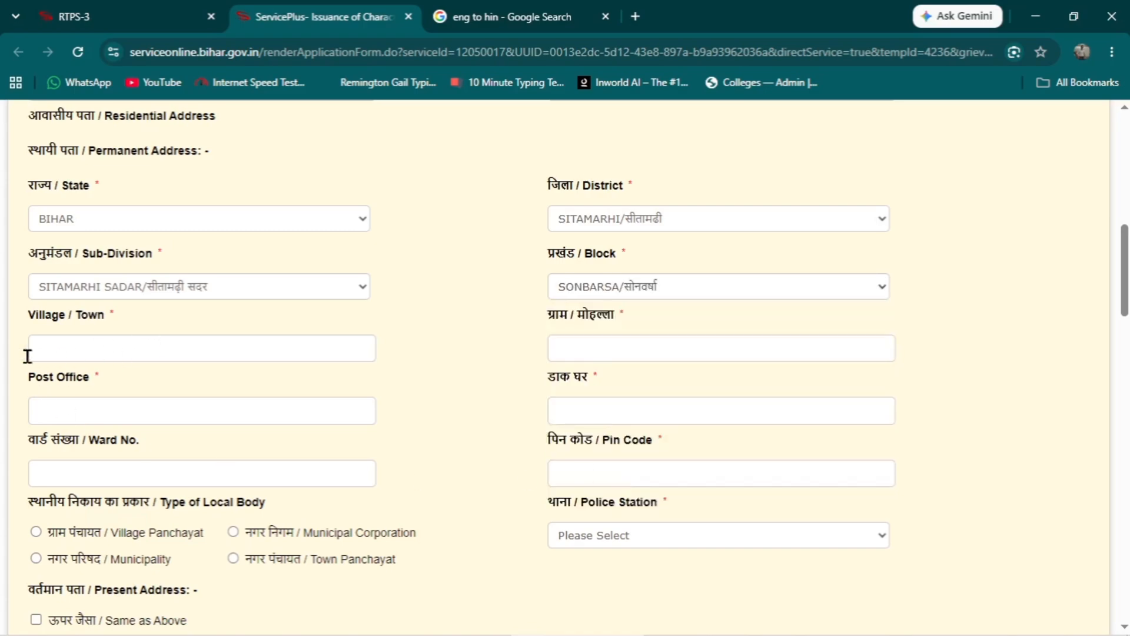
- Set the permanent address's local body type to Village Panchayat and its police station to Dumra
left_click(95, 349)
left_click_drag(1127, 272, 1125, 288)
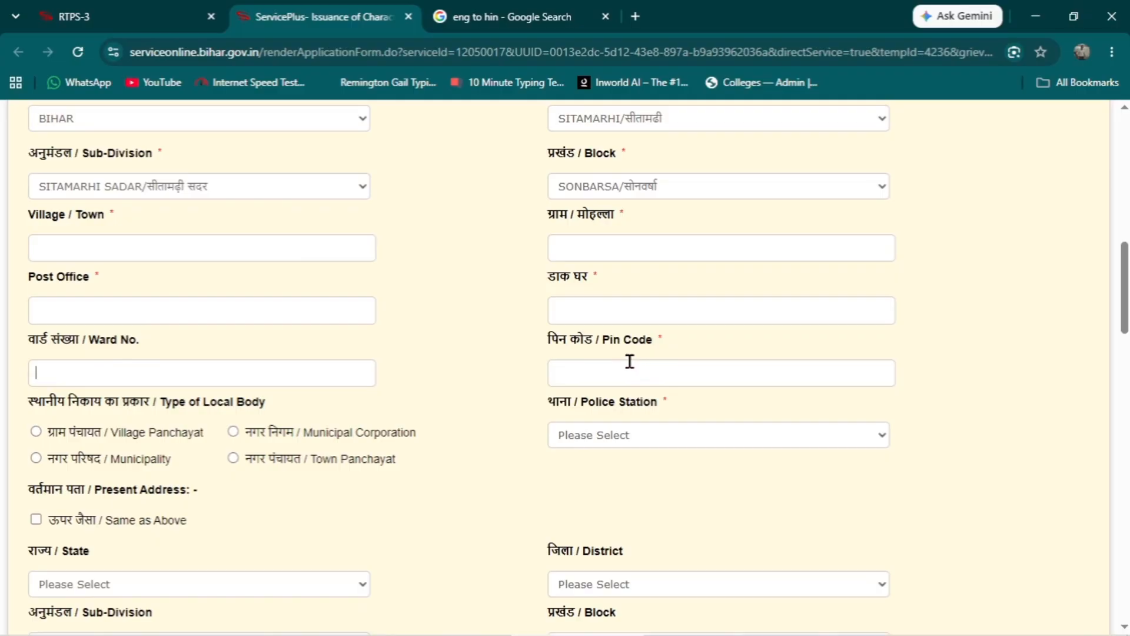
left_click(584, 365)
left_click_drag(1125, 274, 1127, 300)
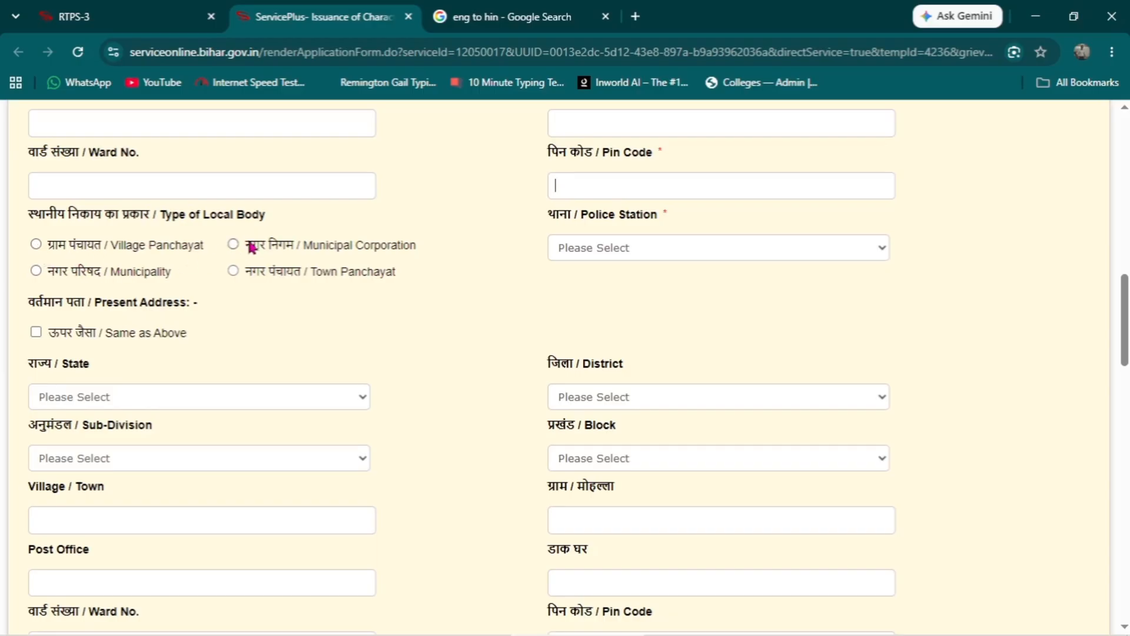
left_click(35, 245)
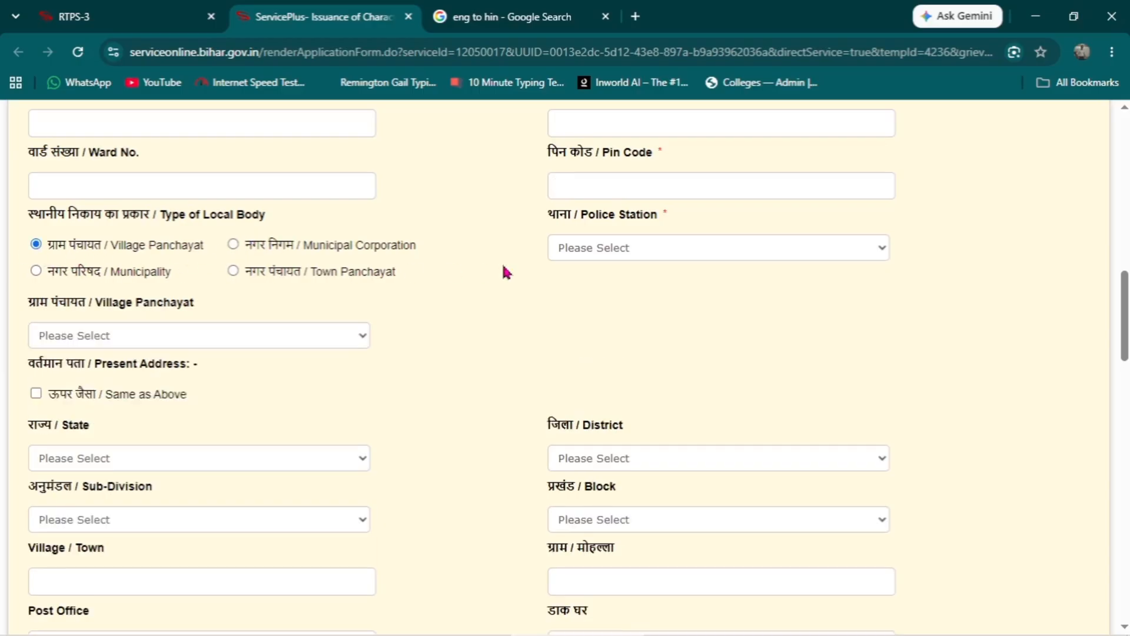
left_click(643, 253)
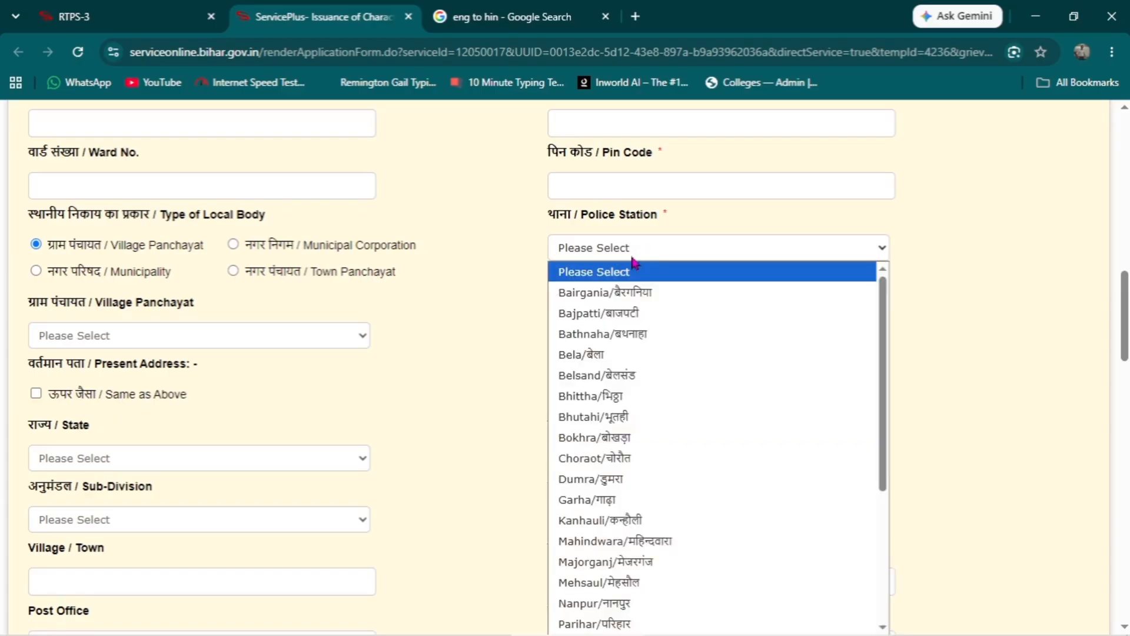
left_click(620, 484)
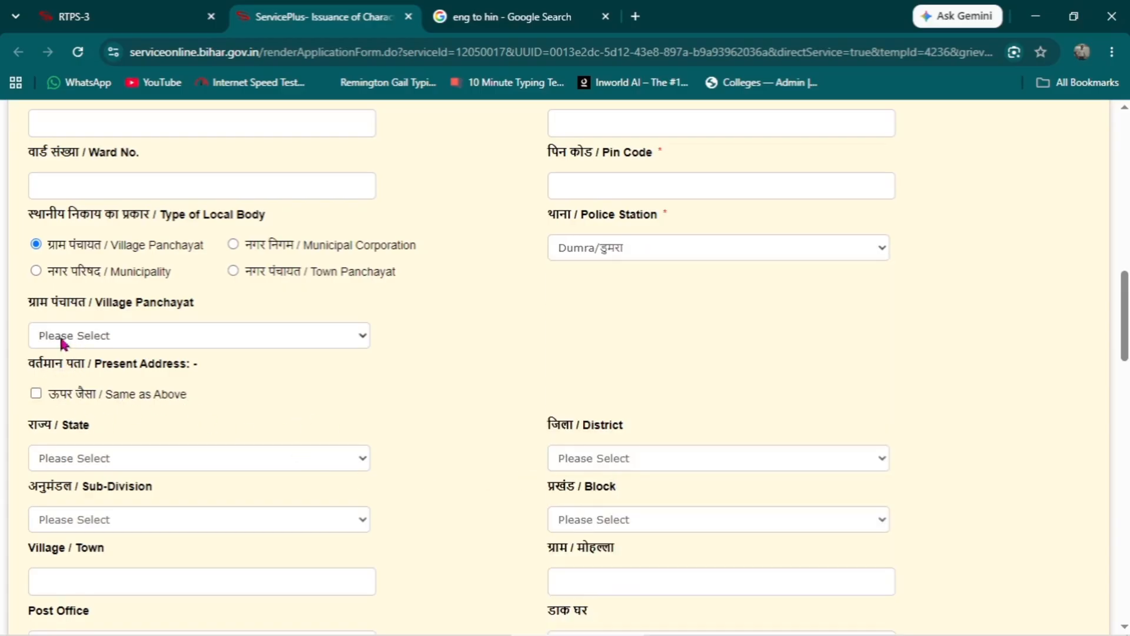
- Choose MADHESARA as the village panchayat and make the present address the same as the permanent address
left_click(122, 339)
left_click(118, 272)
left_click(35, 393)
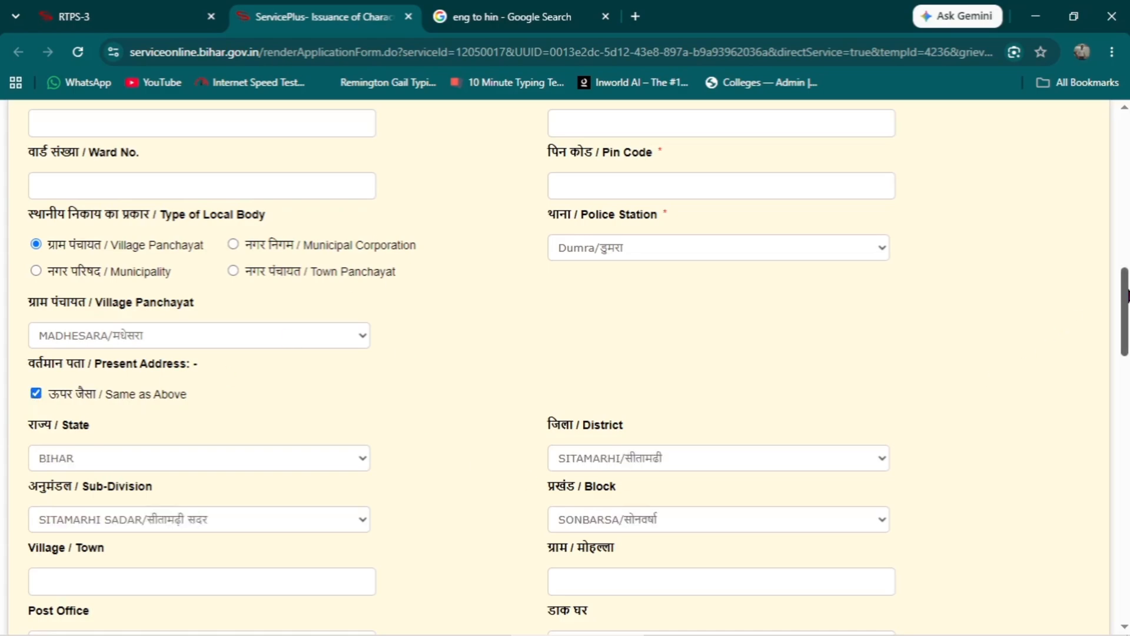
left_click_drag(1126, 295, 1125, 380)
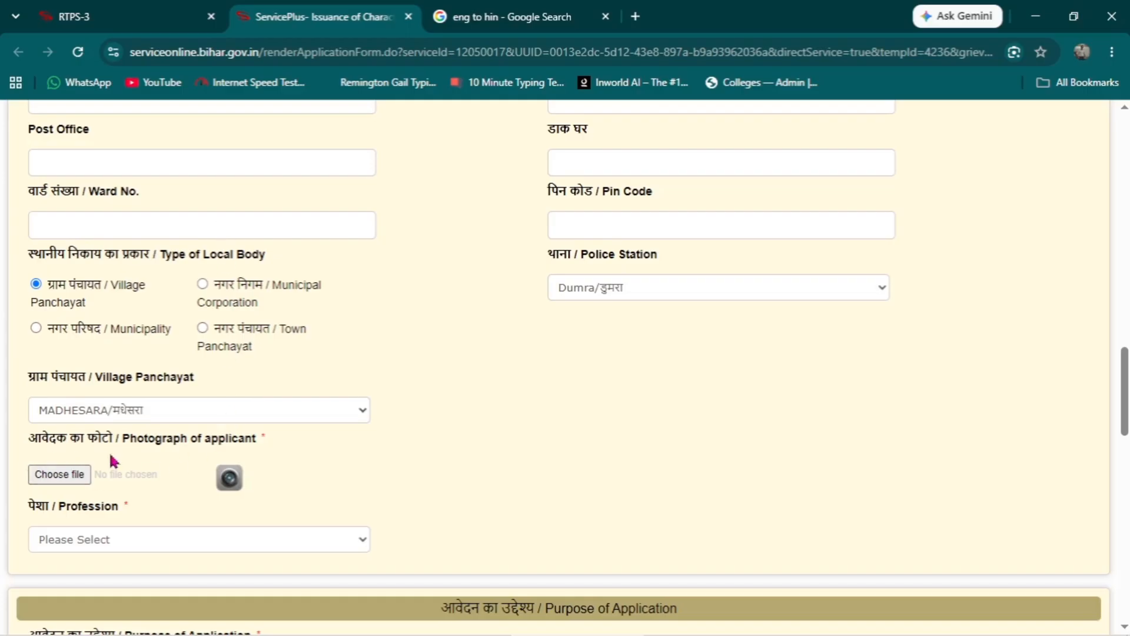
- Upload WhatsApp Image 2026-08-21 at 1.58.43 PM as the applicant's photograph and set the profession to Student
left_click(60, 478)
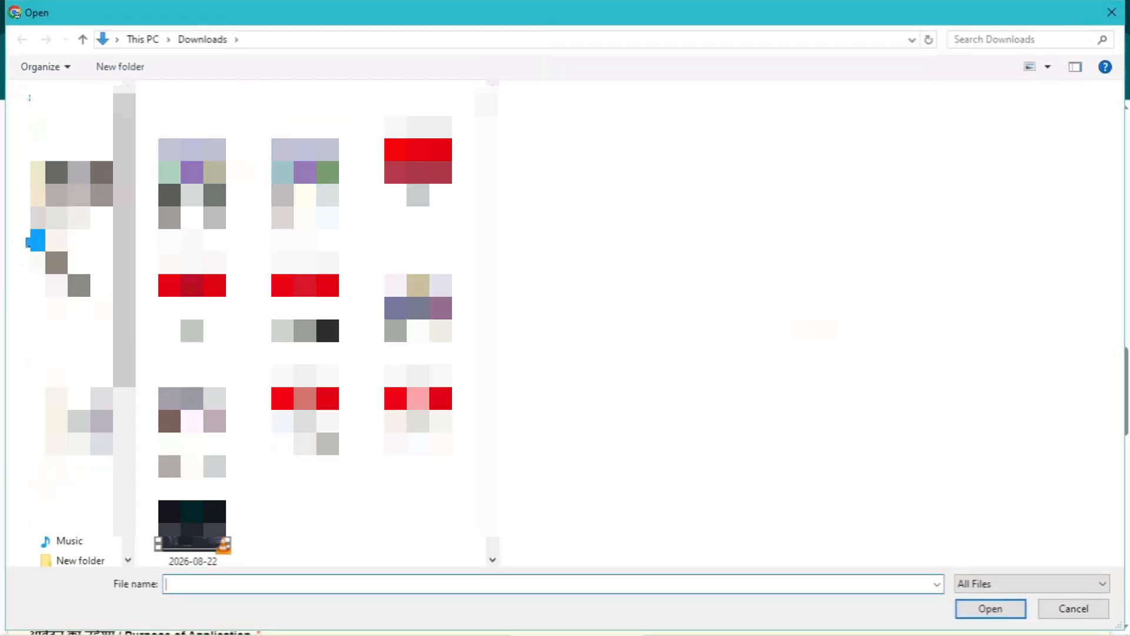
left_click(192, 377)
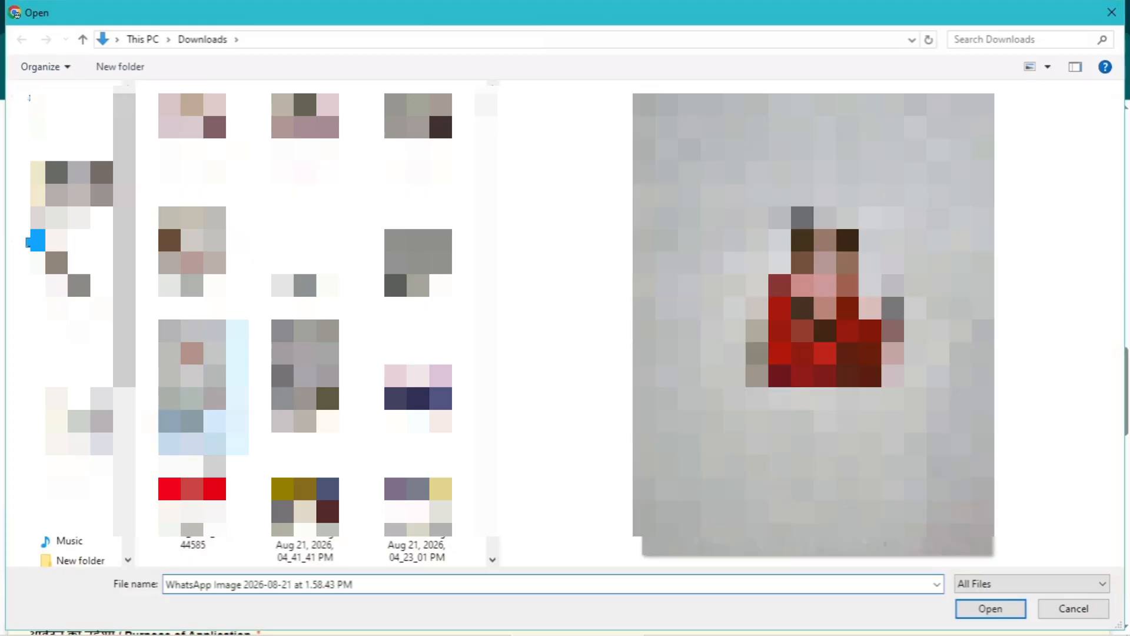
left_click(991, 609)
scroll(323, 573, "down", 6)
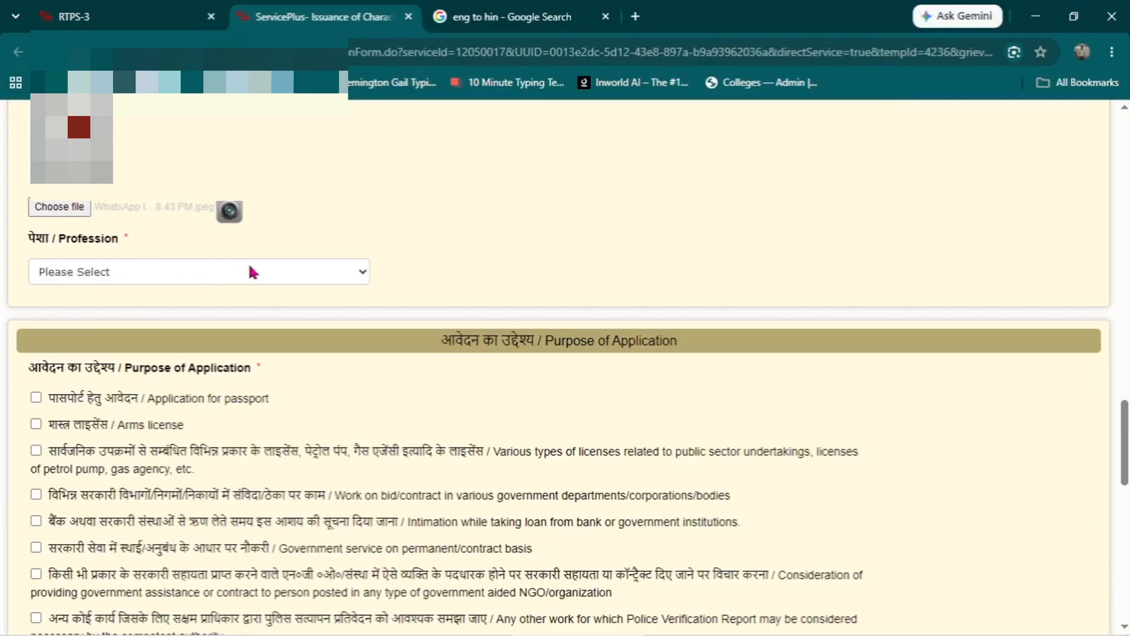
left_click(218, 273)
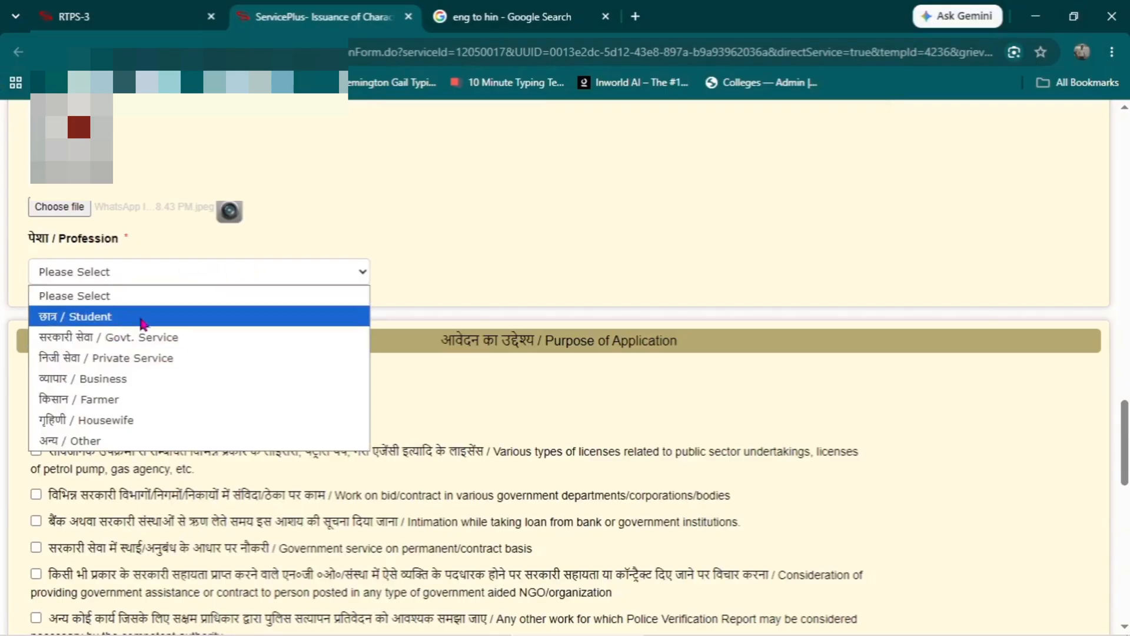
left_click(87, 321)
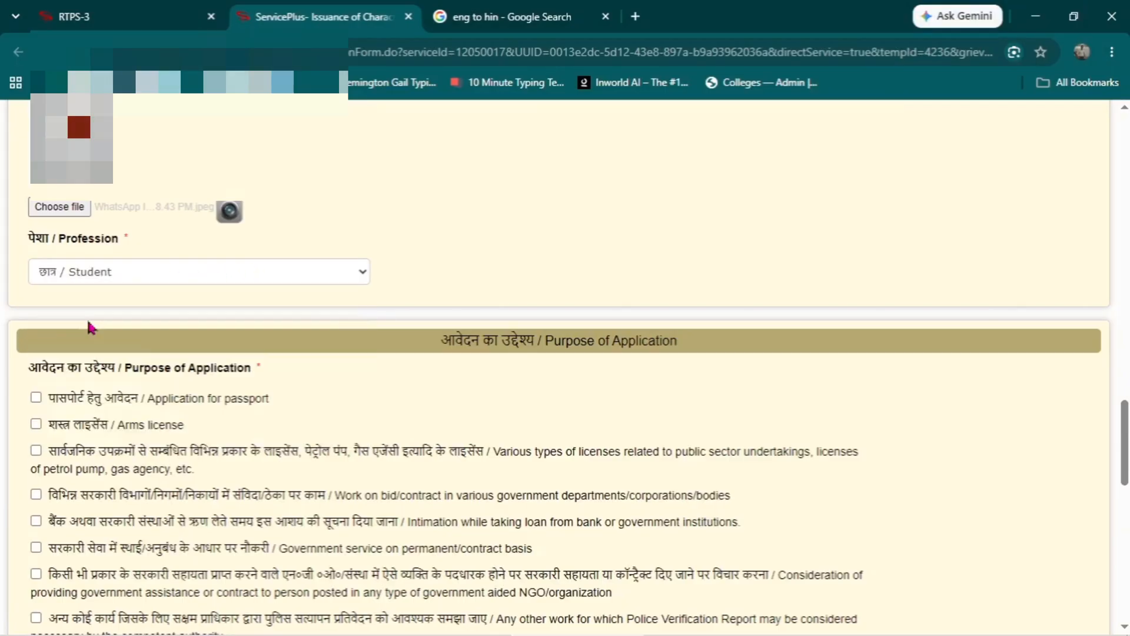
- Choose government service on permanent/contract basis as the only purpose of application
scroll(298, 328, "down", 3)
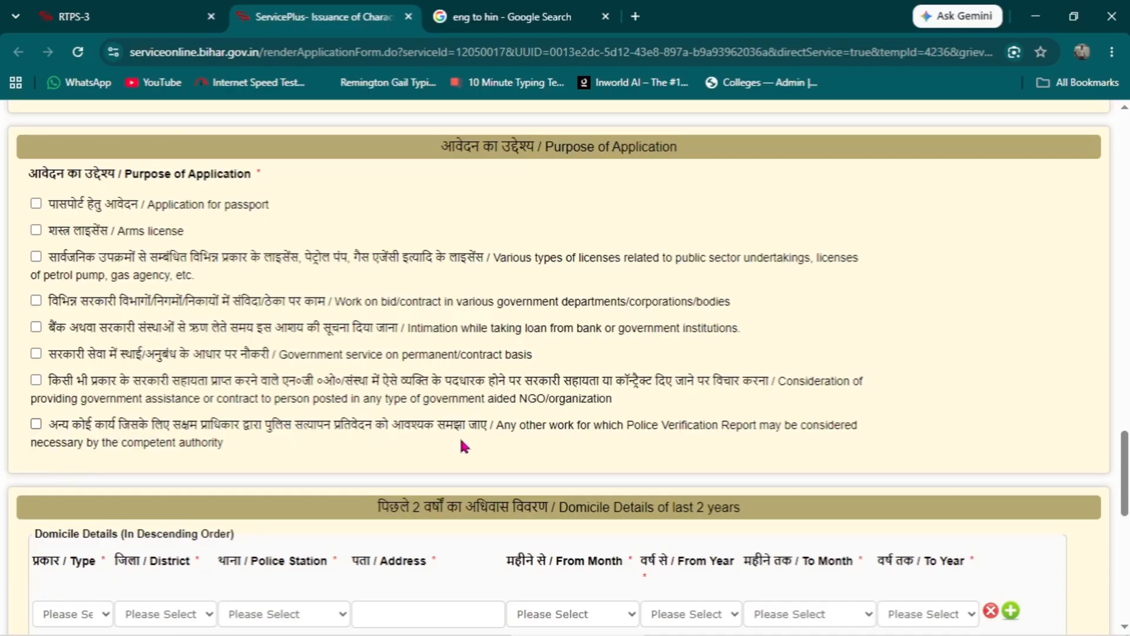
left_click(36, 424)
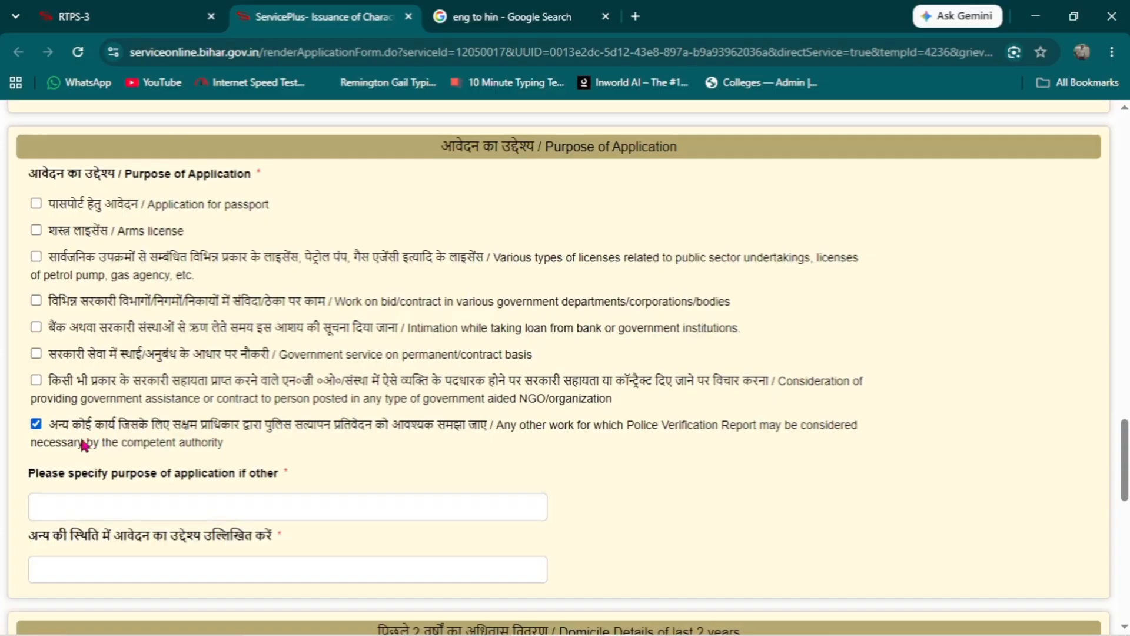
left_click(37, 424)
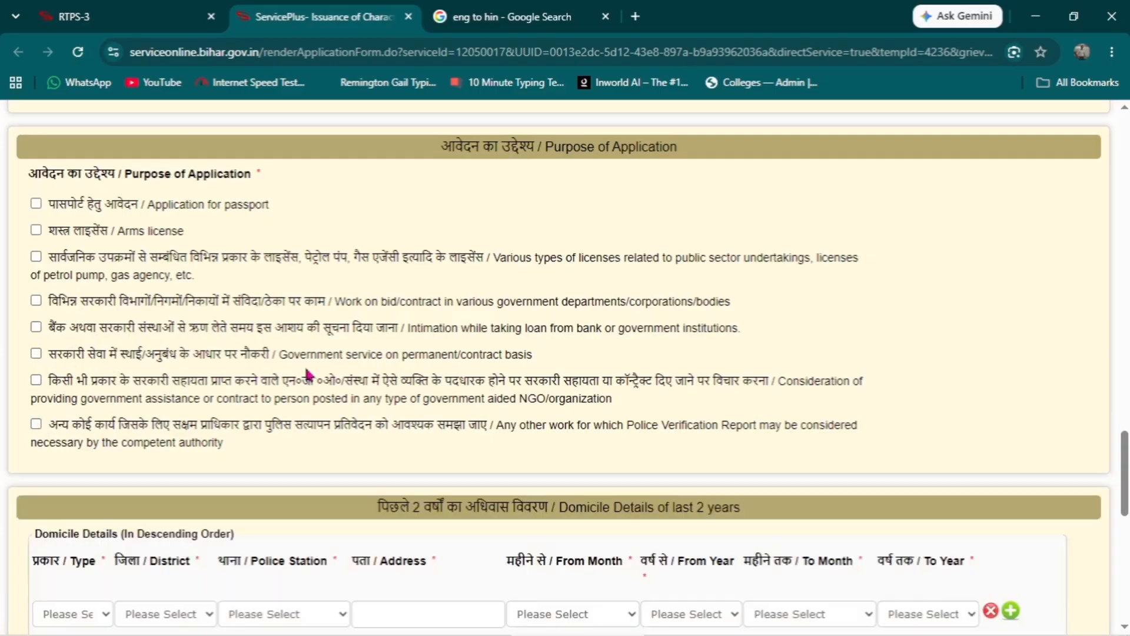
left_click(36, 354)
- In the domicile details row, set the type to वर्तमान, the district to SARAN and the police station to Ekma
left_click_drag(1126, 465, 1127, 479)
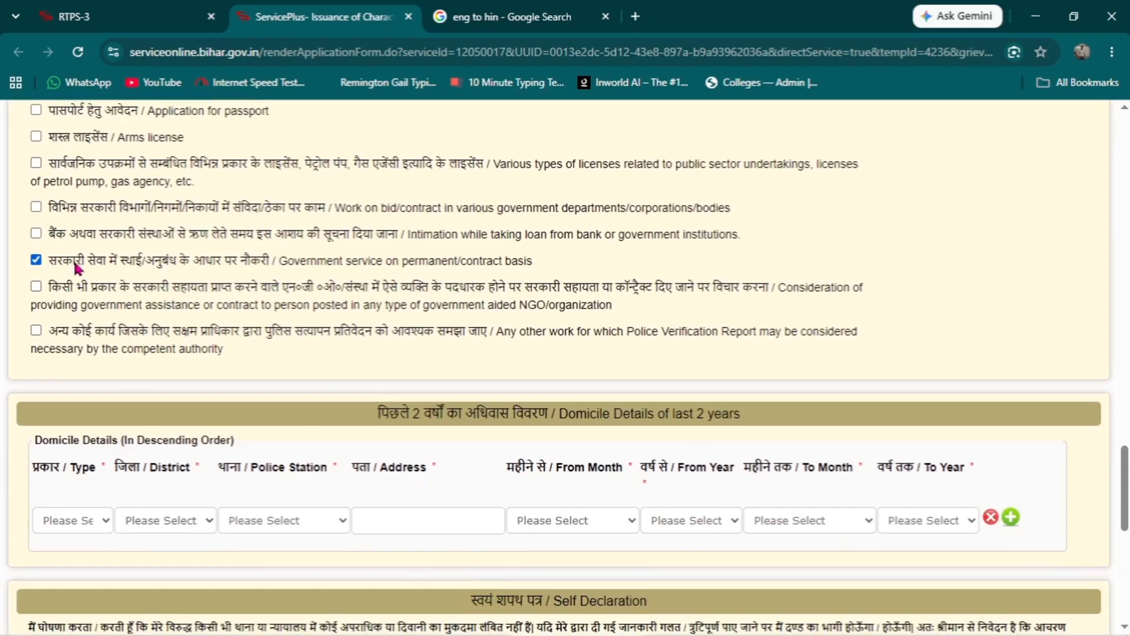
scroll(1126, 532, "down", 2)
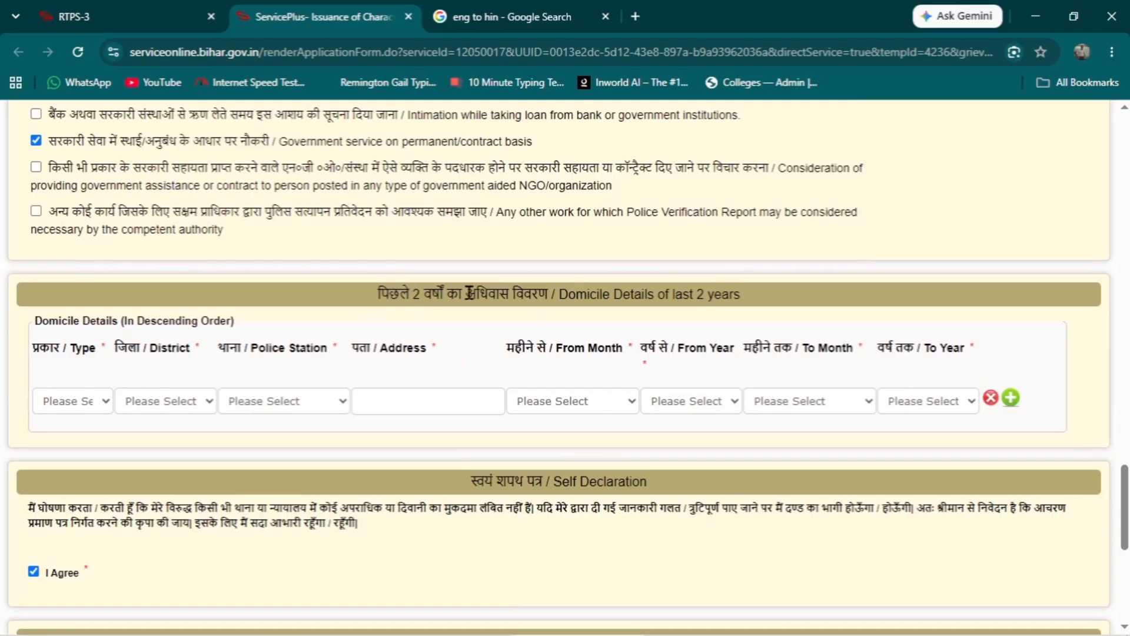
left_click(90, 405)
left_click(79, 451)
left_click(177, 400)
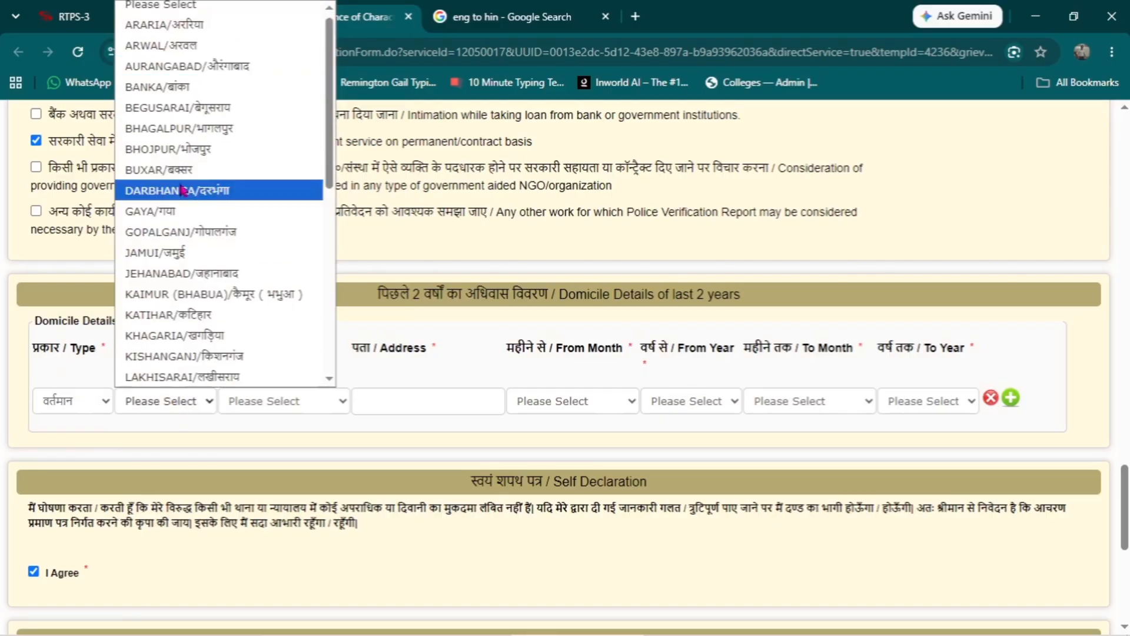
scroll(199, 265, "down", 6)
left_click(193, 286)
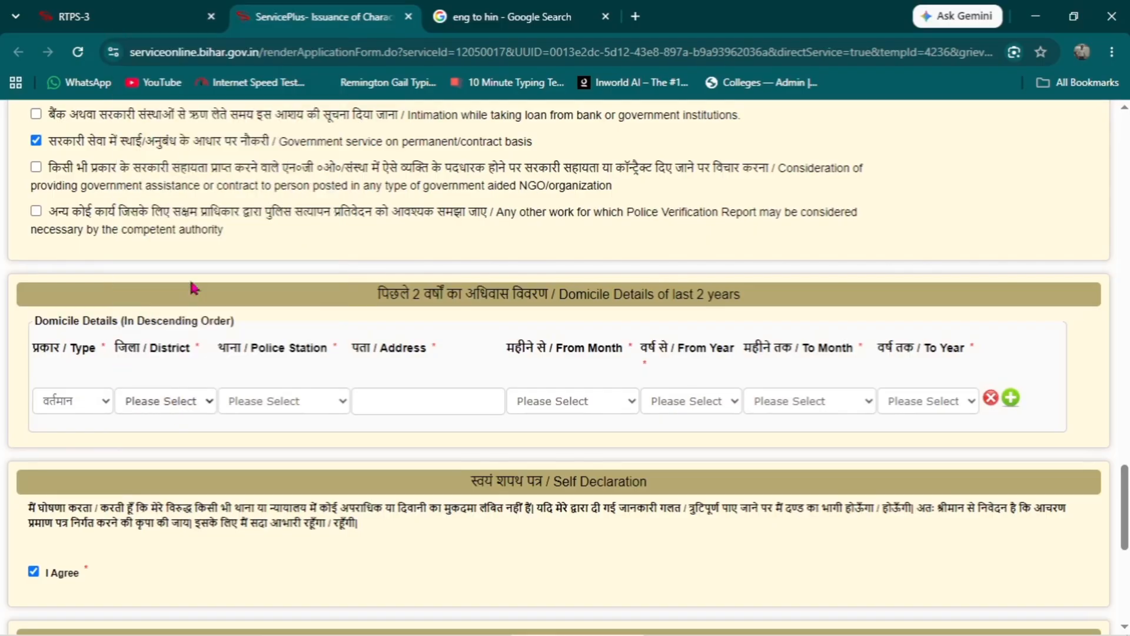
left_click(302, 405)
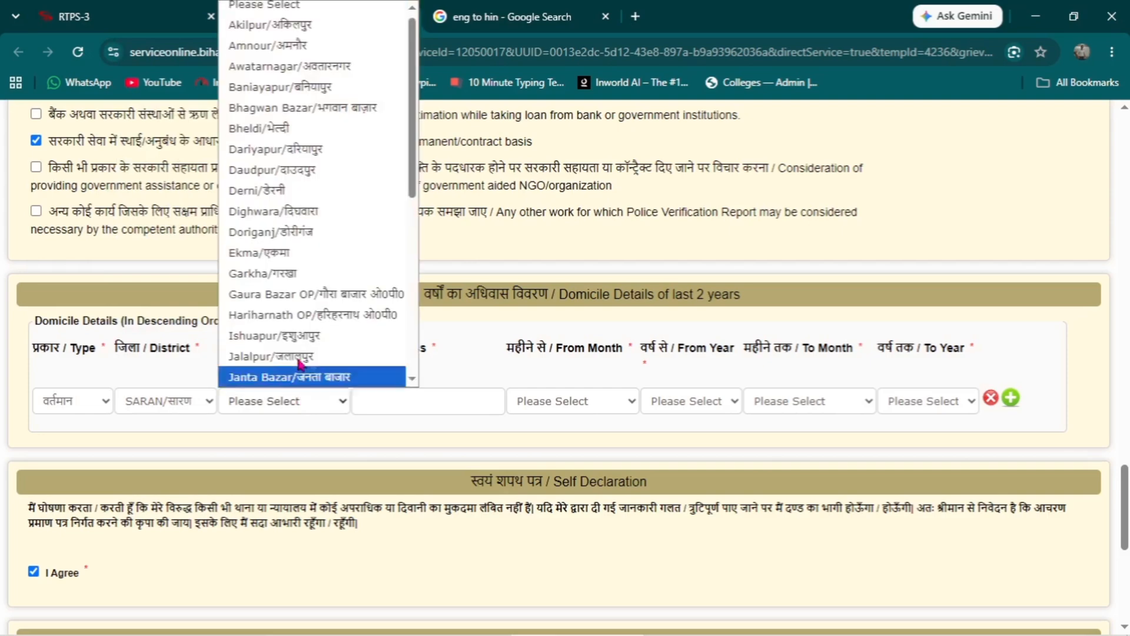
left_click(304, 252)
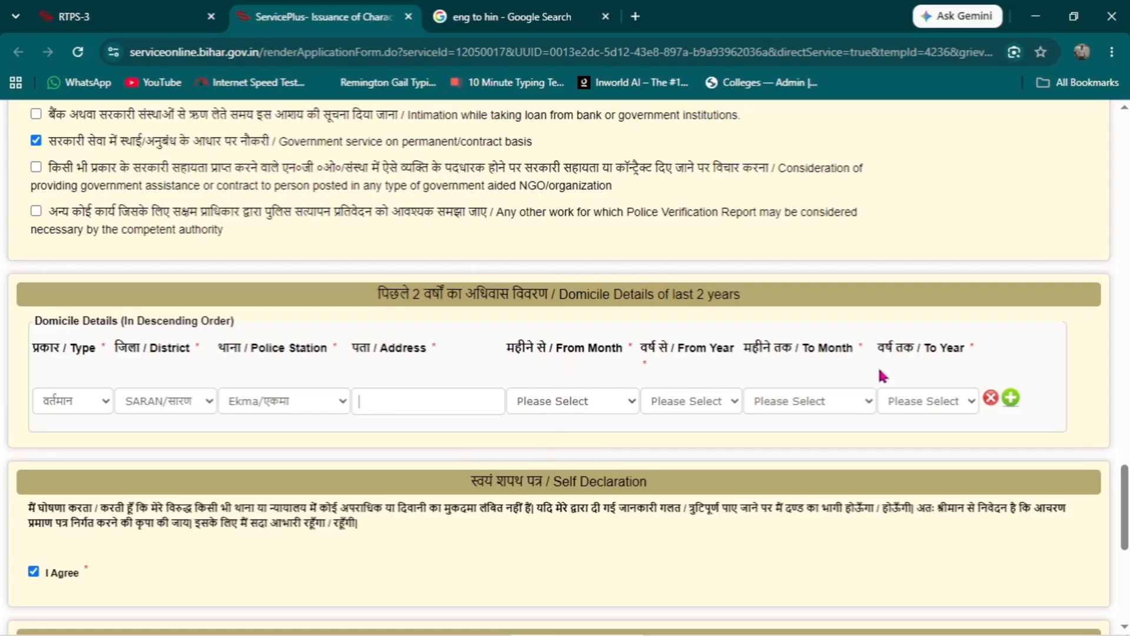
- Set the start of the domicile period to जनवरी (January) 2024
left_click(589, 403)
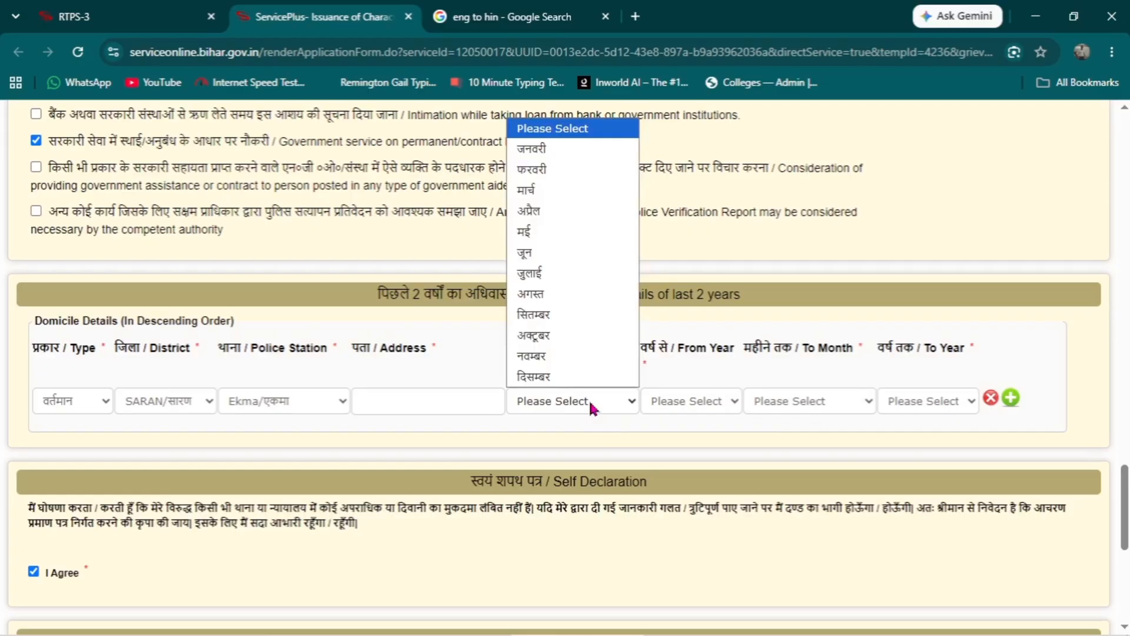
left_click(553, 152)
left_click(693, 403)
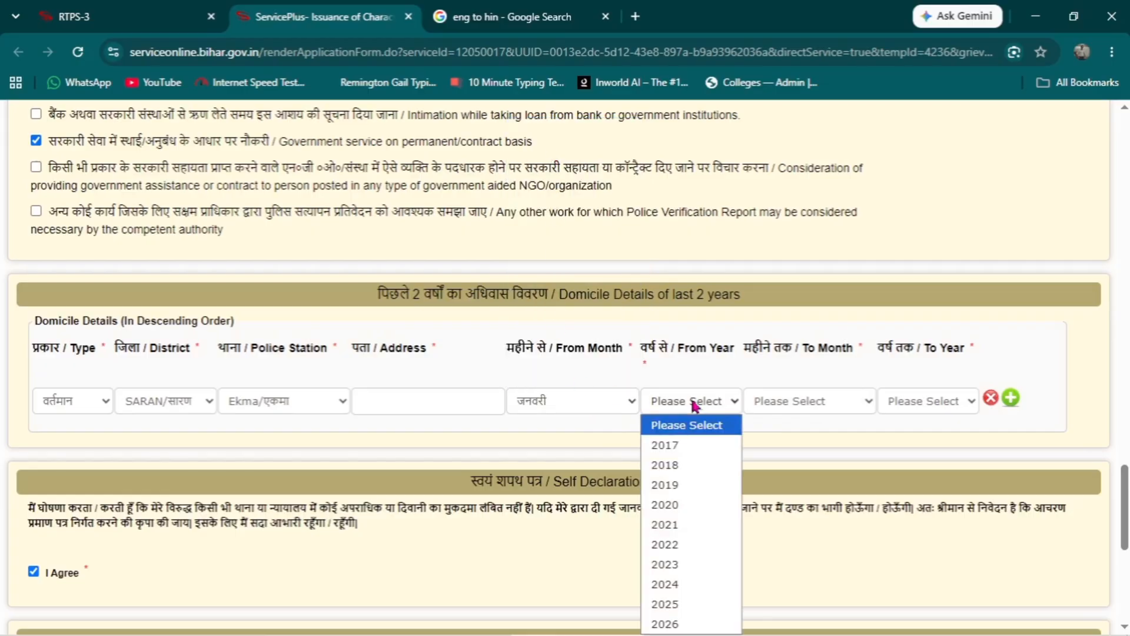
left_click(669, 585)
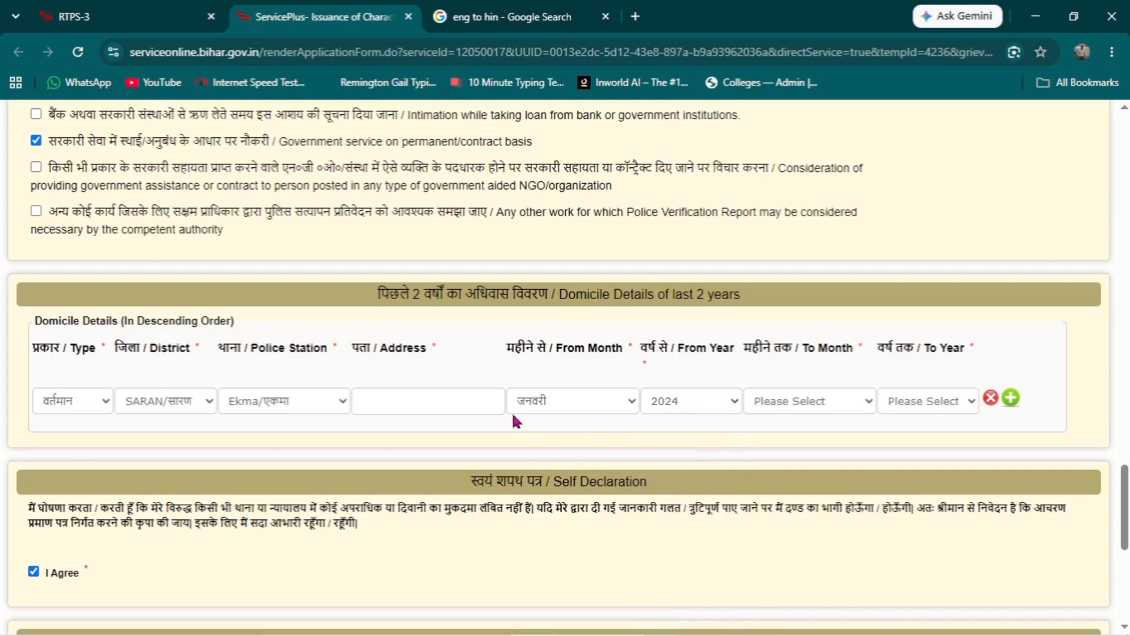
- Set the end of the domicile period to जनवरी (January) 2026
left_click(821, 403)
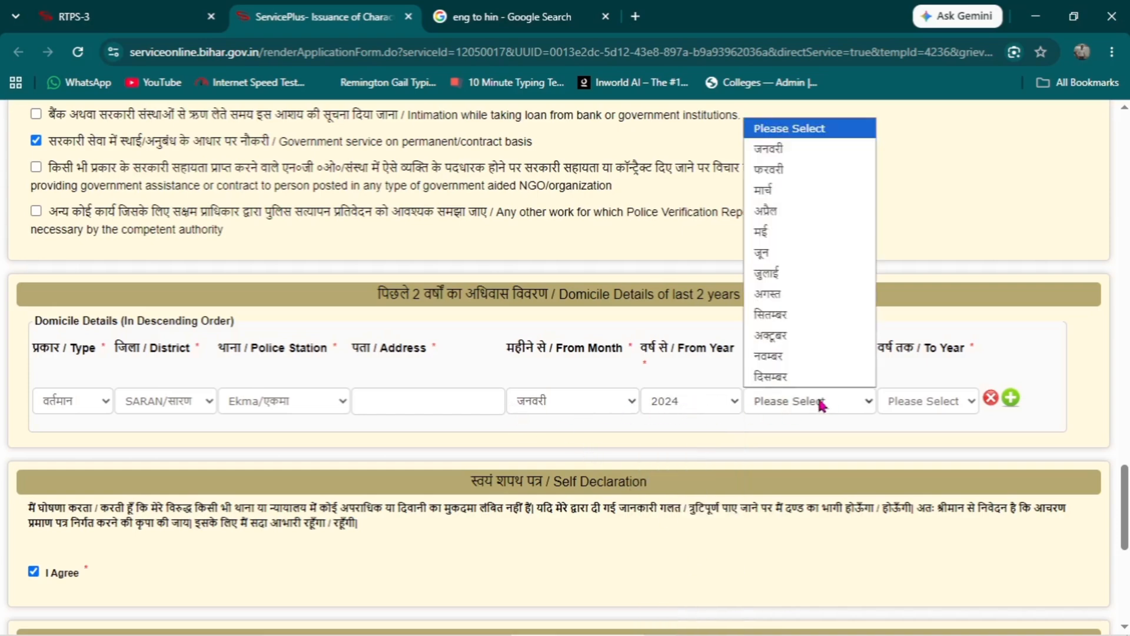
left_click(803, 155)
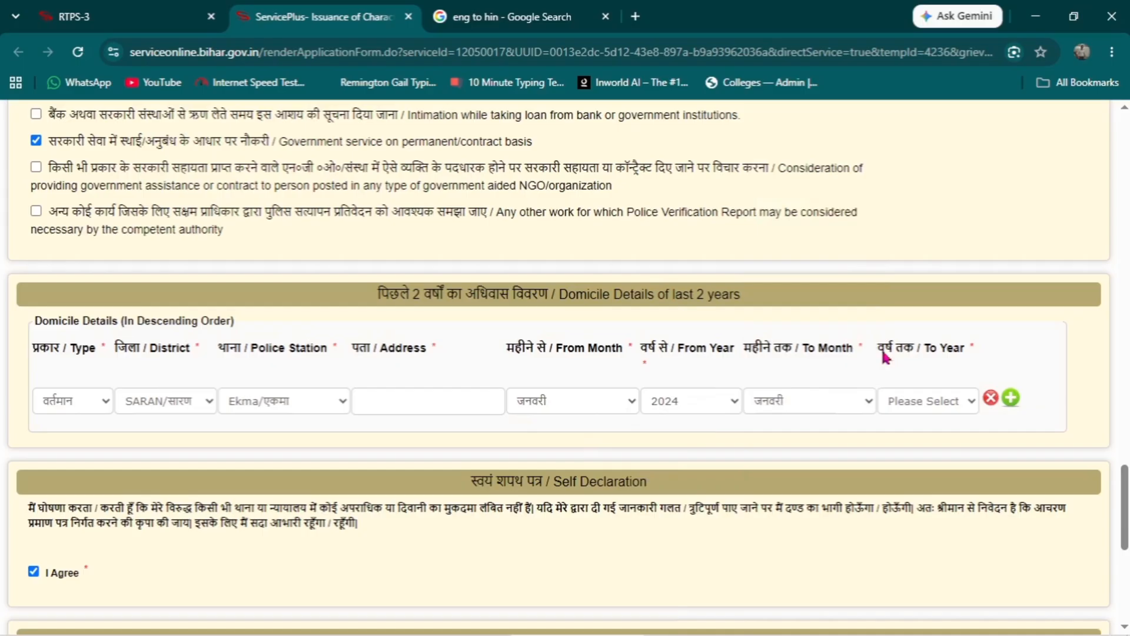
left_click(932, 406)
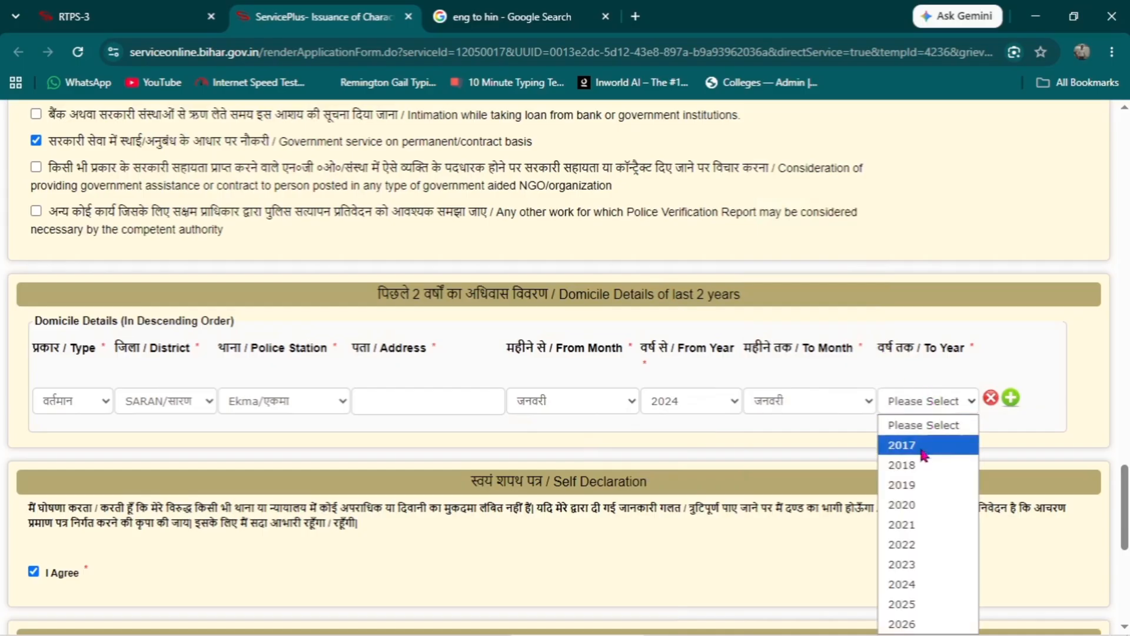
left_click(909, 626)
left_click(708, 152)
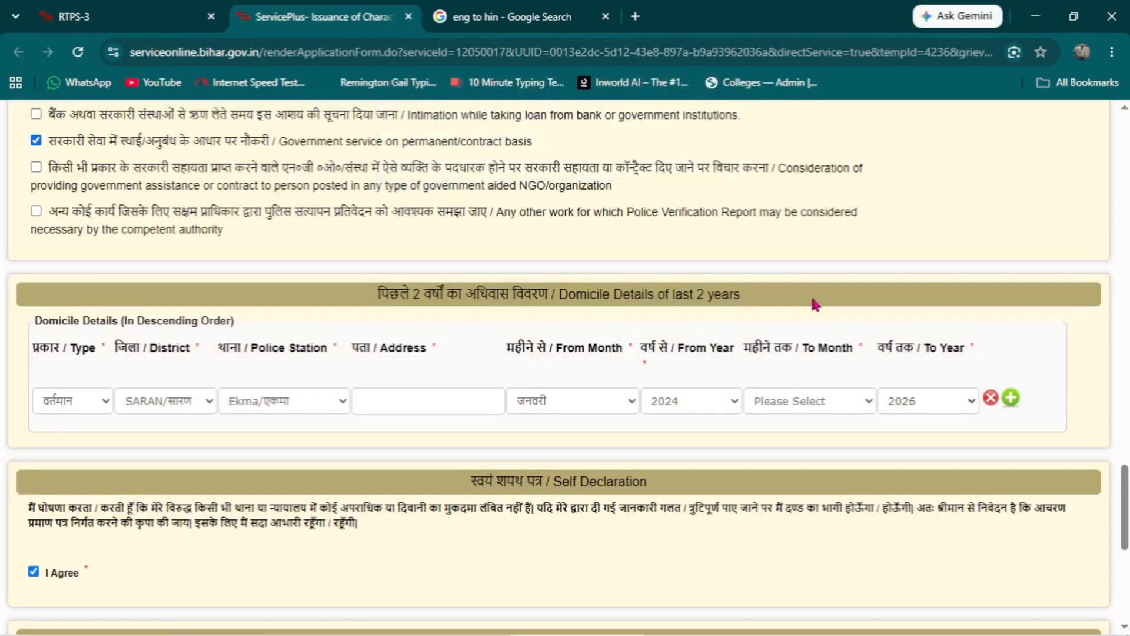
left_click(840, 410)
left_click(768, 444)
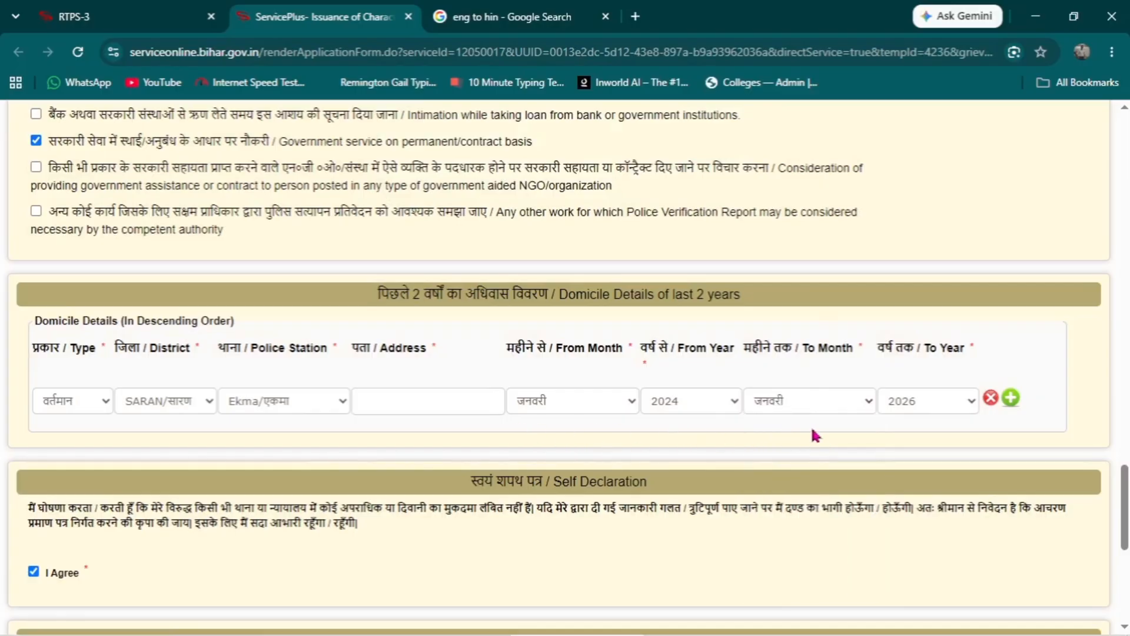
- Review the application preview and proceed to attaching the annexure
scroll(737, 417, "down", 5)
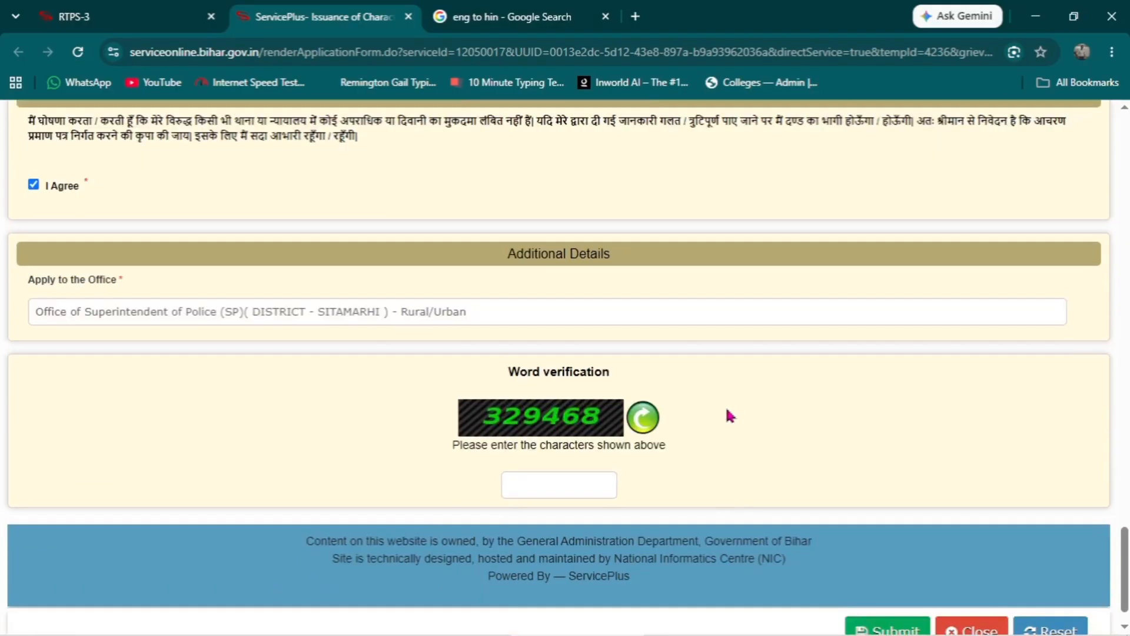
scroll(729, 416, "down", 1)
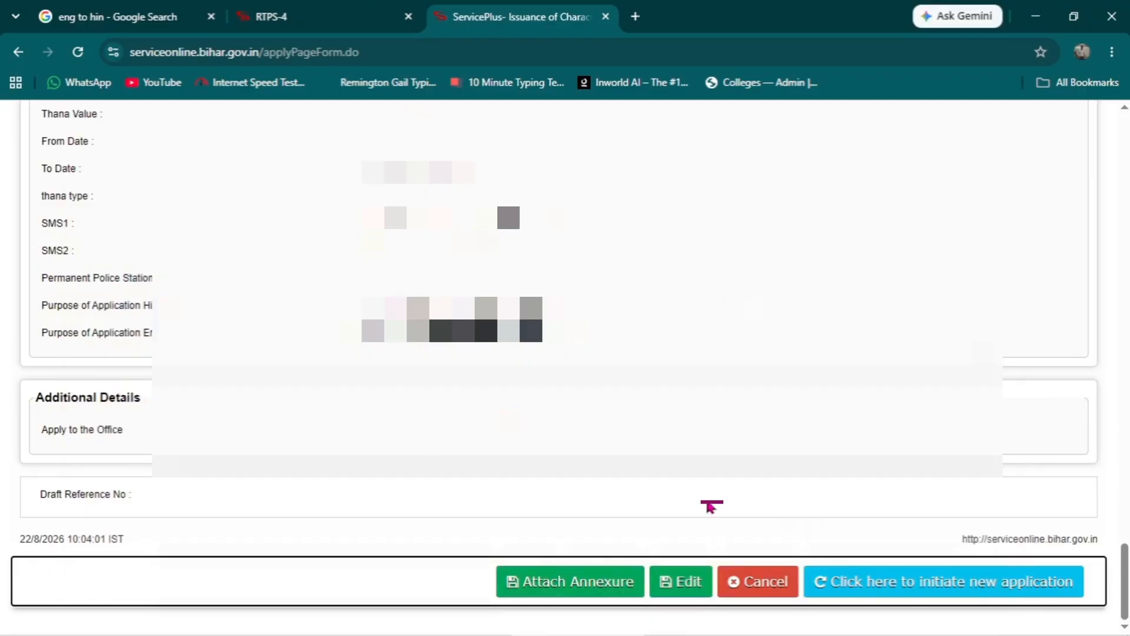
scroll(712, 505, "up", 20)
scroll(711, 505, "down", 15)
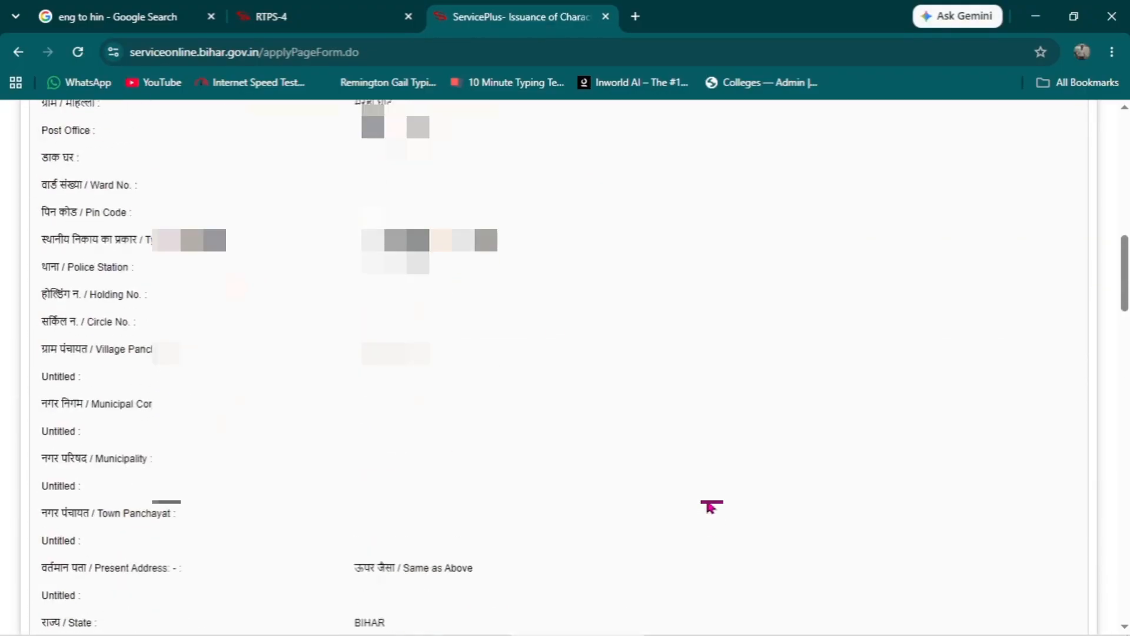
scroll(711, 507, "down", 10)
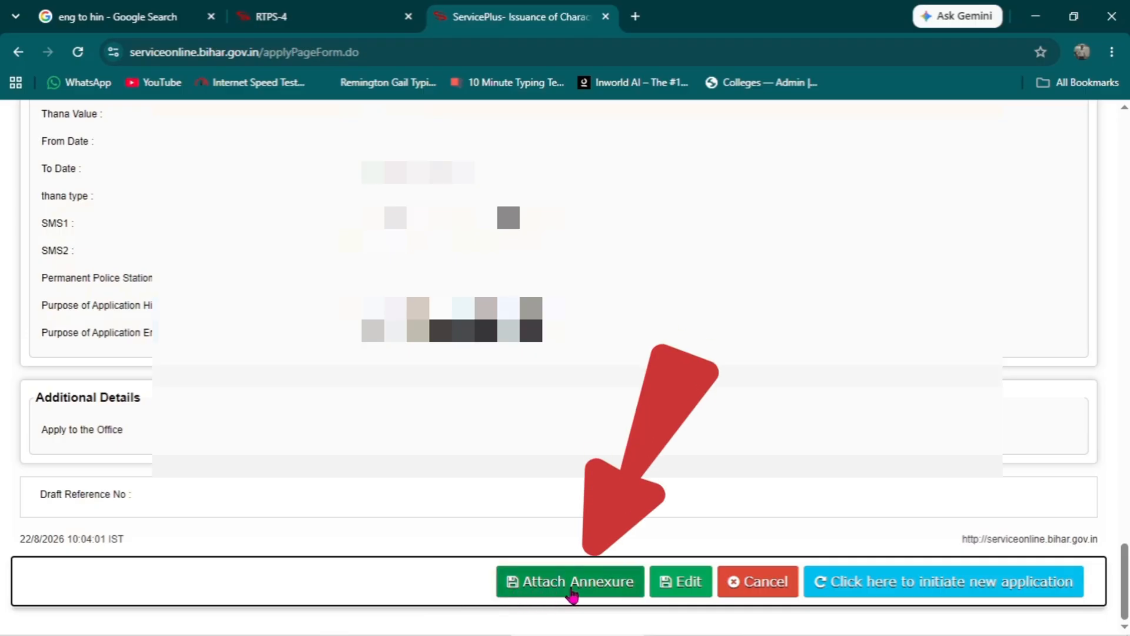
left_click(574, 596)
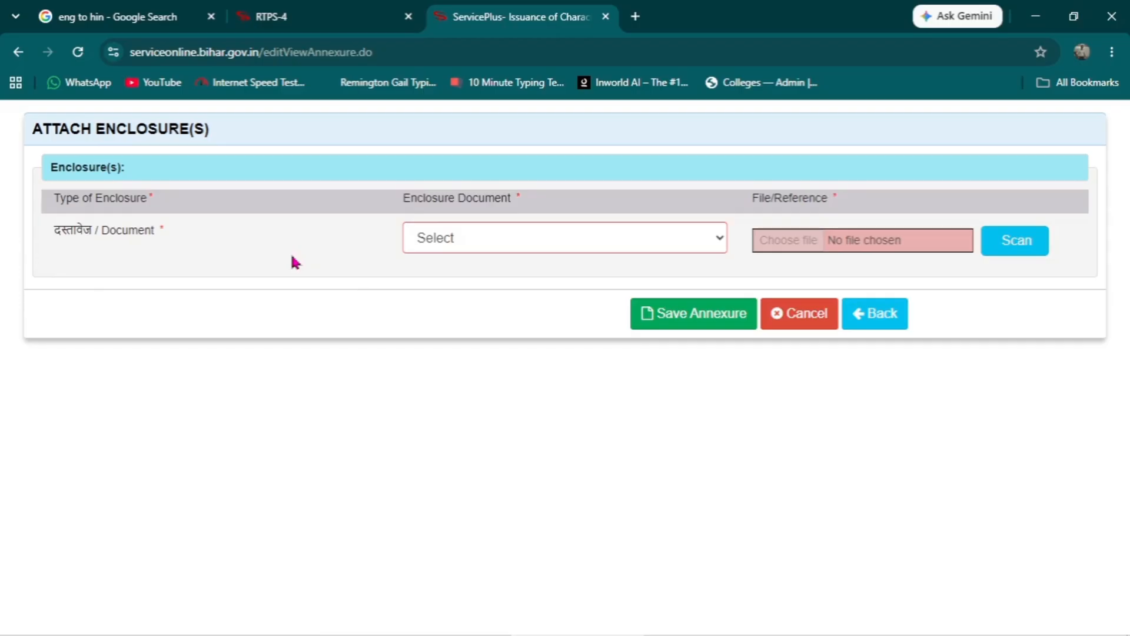
- Attach the application PDF from Downloads as the आधार कार्ड (Aadhaar card) enclosure and save the annexure
left_click(516, 242)
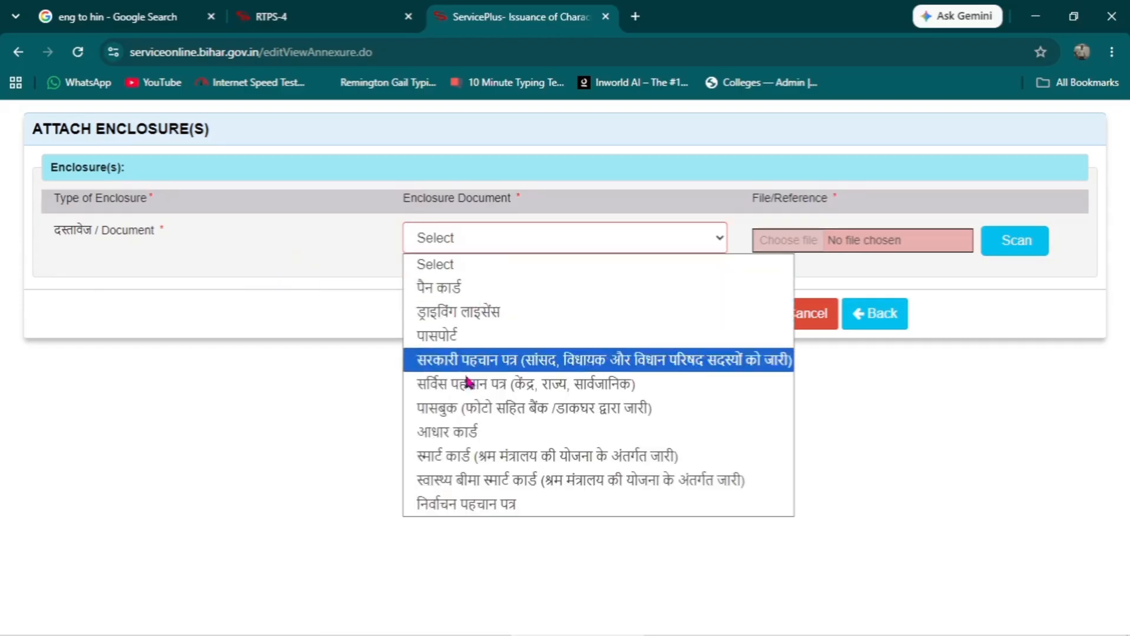
left_click(471, 433)
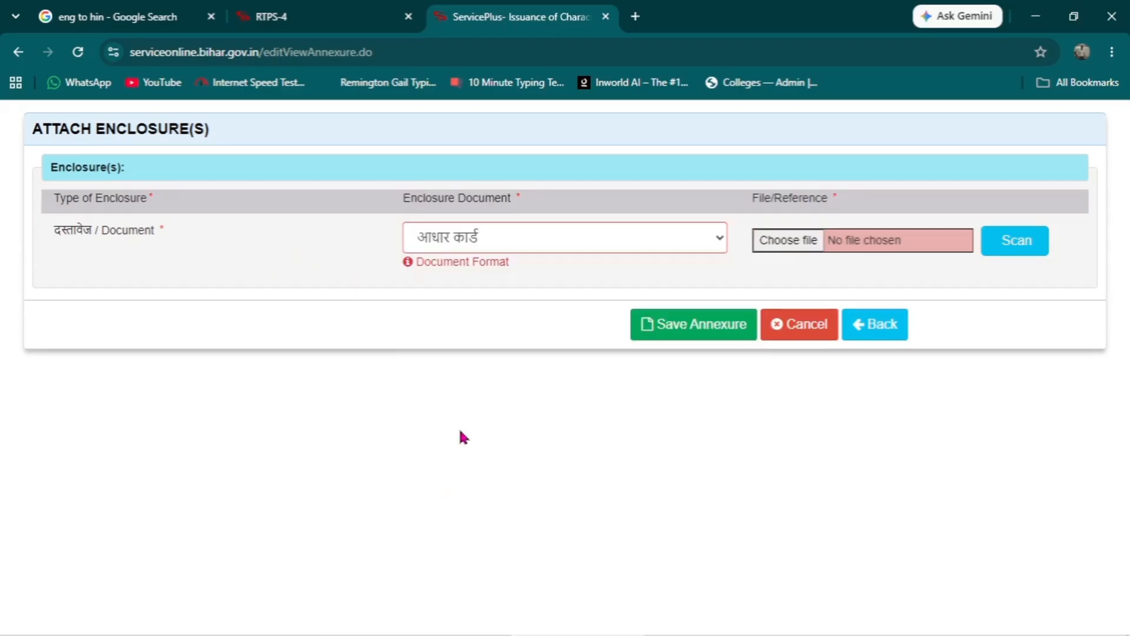
left_click(800, 246)
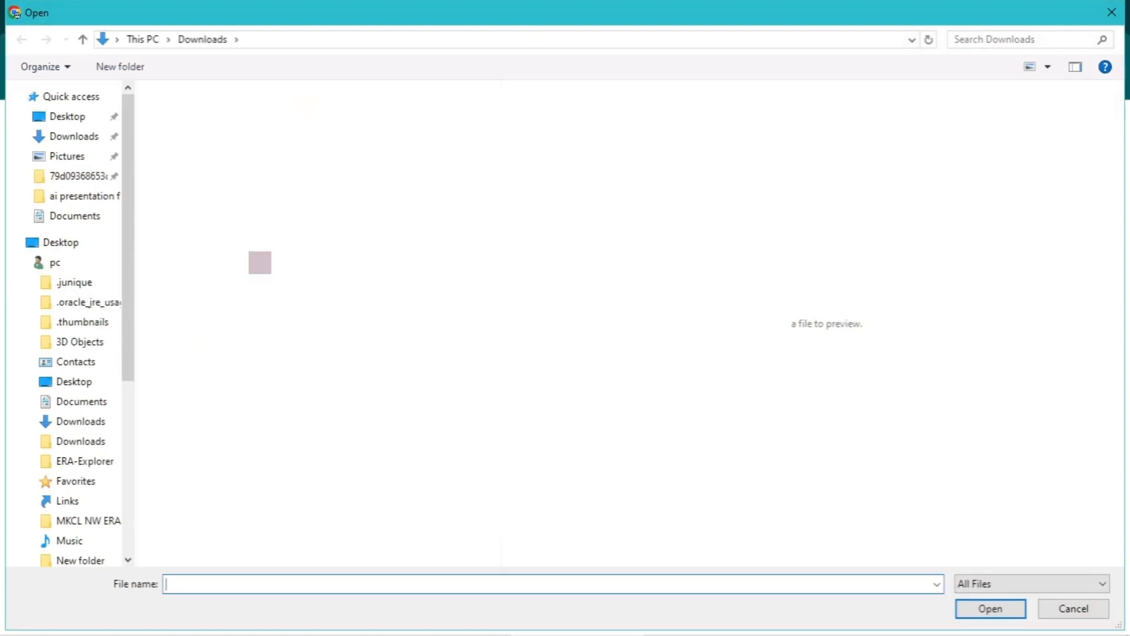
scroll(312, 342, "down", 3)
left_click(203, 280)
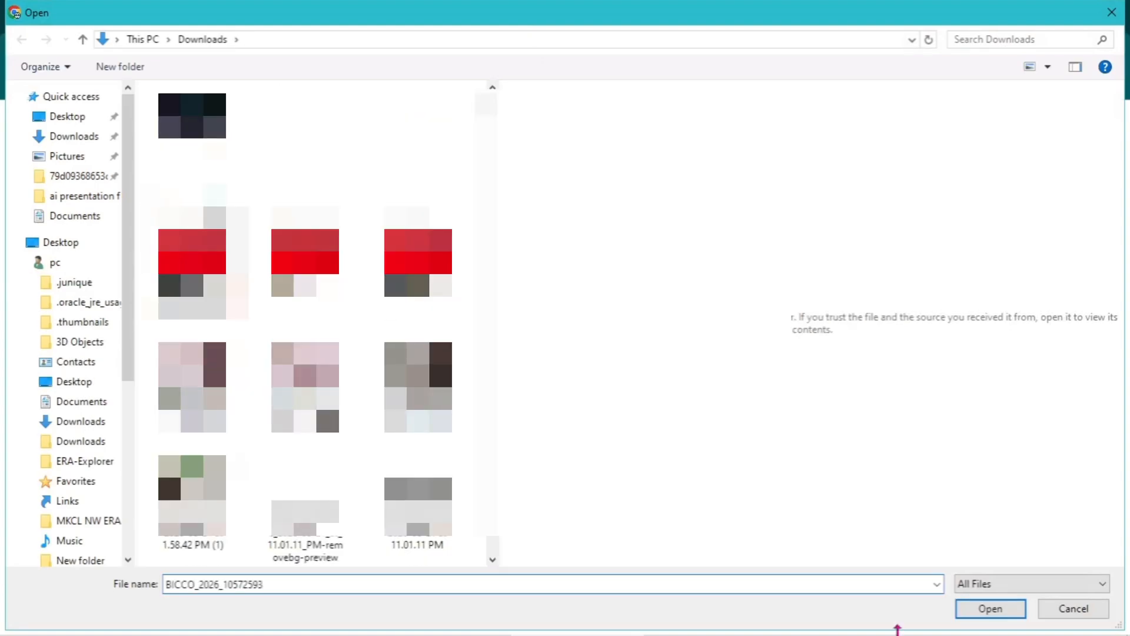
left_click(995, 608)
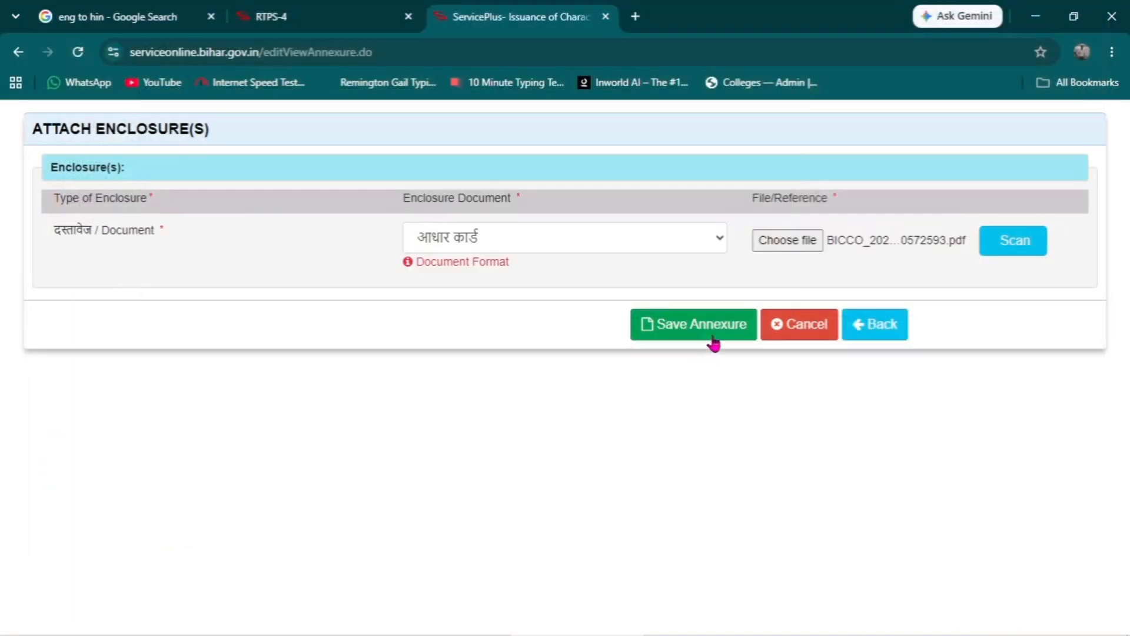
left_click(703, 325)
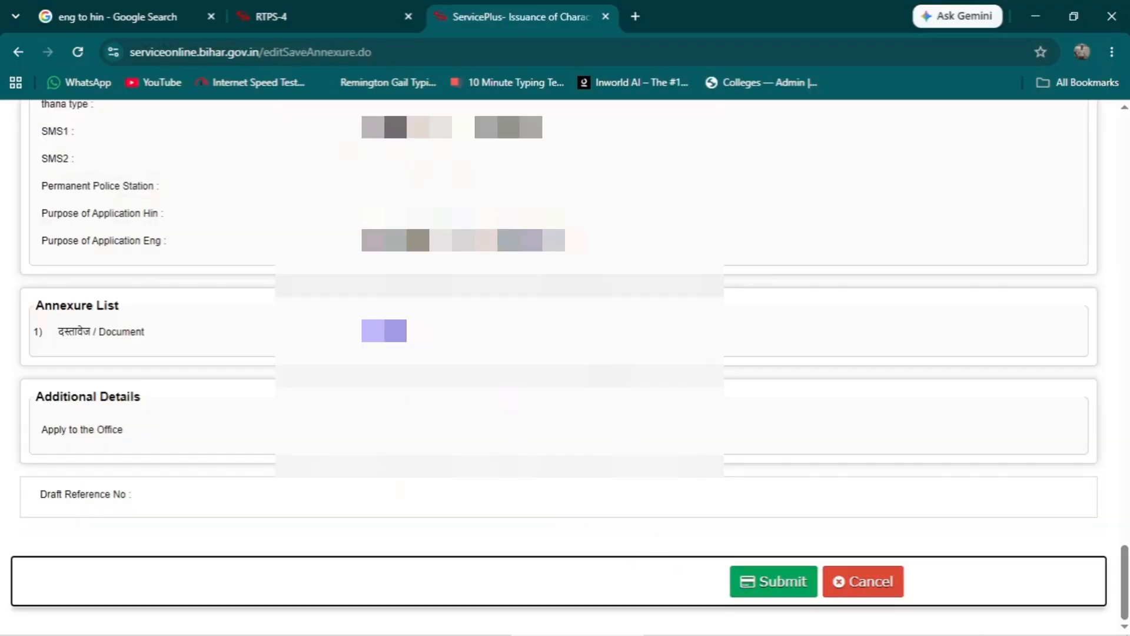
- Submit the character certificate application and export its acknowledgement to PDF
left_click(774, 582)
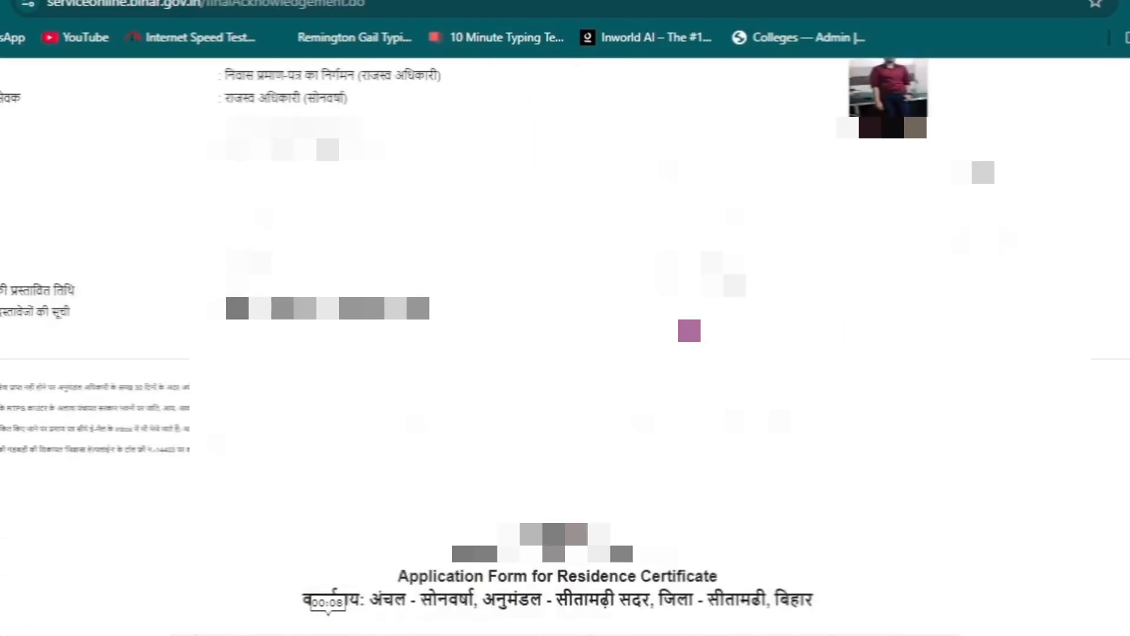
scroll(811, 609, "down", 5)
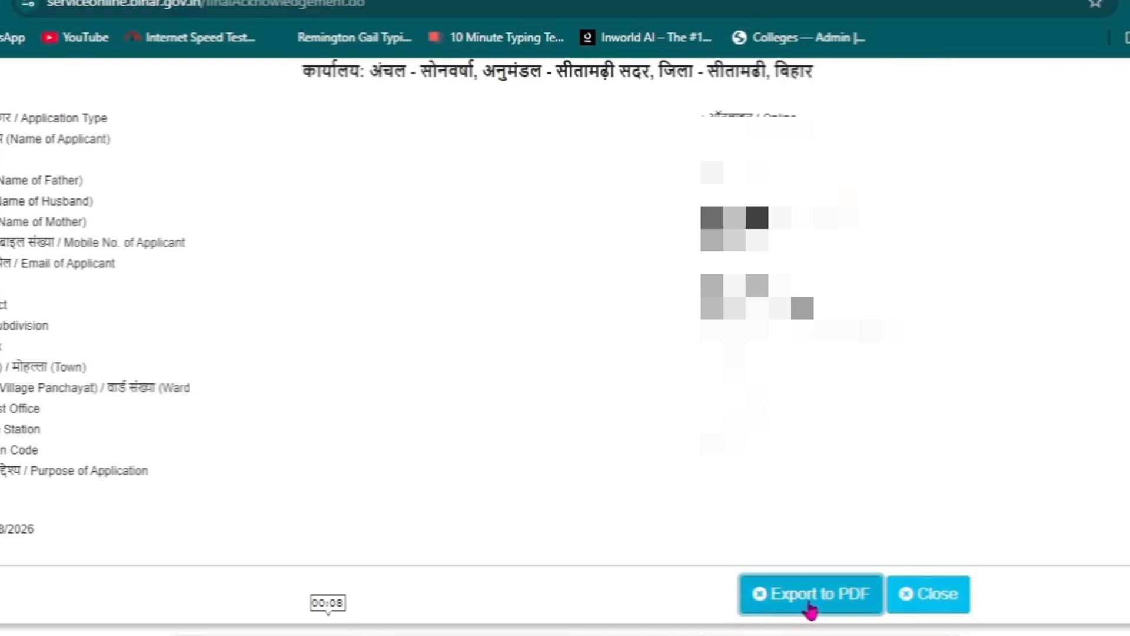
left_click(811, 610)
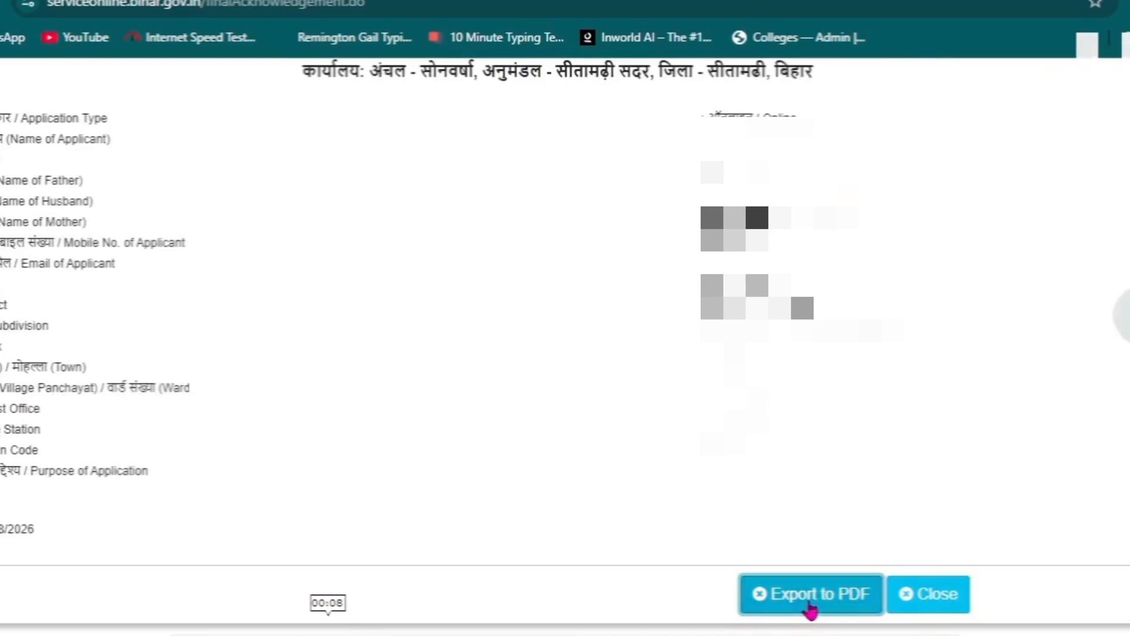